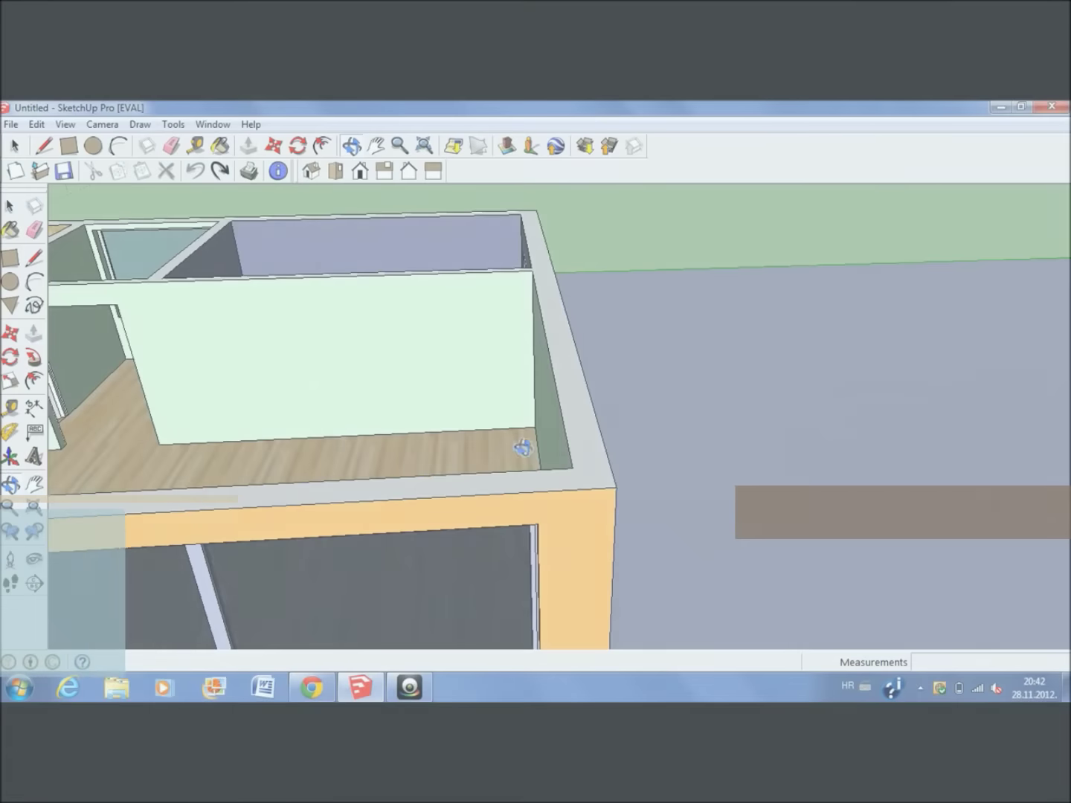
Paste the copied floor-plan outline and place it beside the house.
{"action": "scroll", "coordinate": [305, 554], "scroll_direction": "up", "scroll_amount": 5}
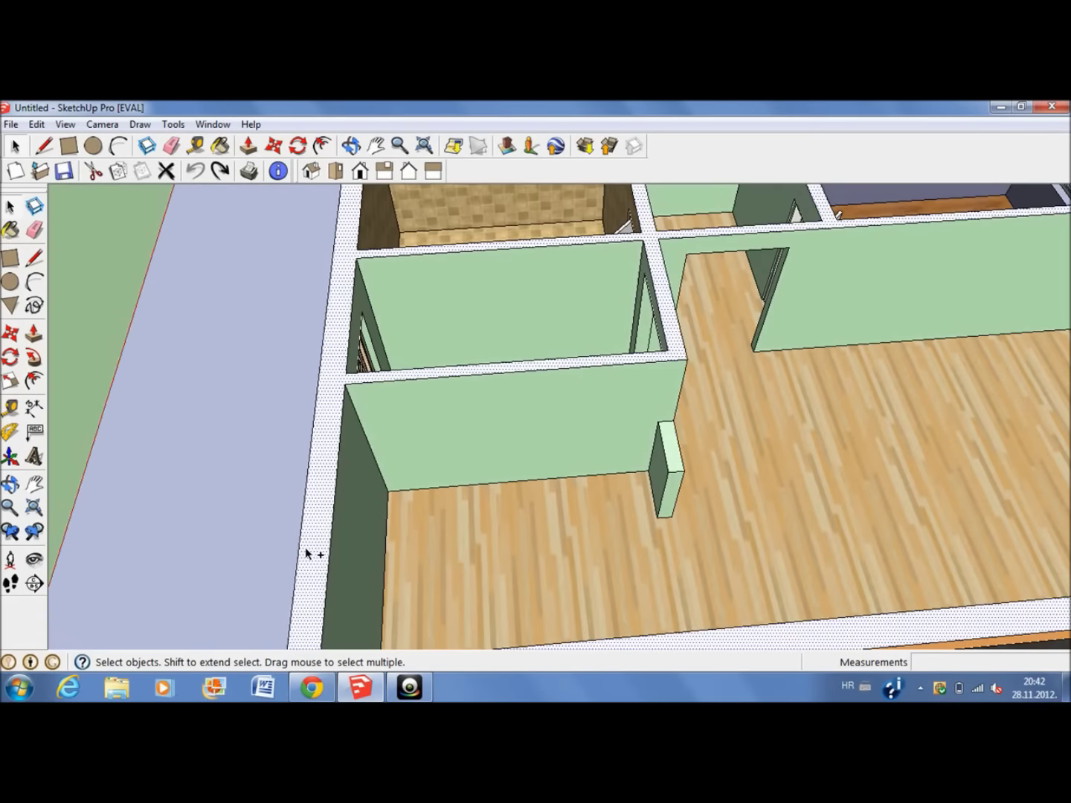
{"action": "key", "text": "ctrl+v"}
{"action": "scroll", "coordinate": [177, 549], "scroll_direction": "down", "scroll_amount": 5}
{"action": "scroll", "coordinate": [264, 275], "scroll_direction": "down", "scroll_amount": 3}
{"action": "scroll", "coordinate": [744, 446], "scroll_direction": "up", "scroll_amount": 3}
{"action": "left_click", "coordinate": [849, 439]}
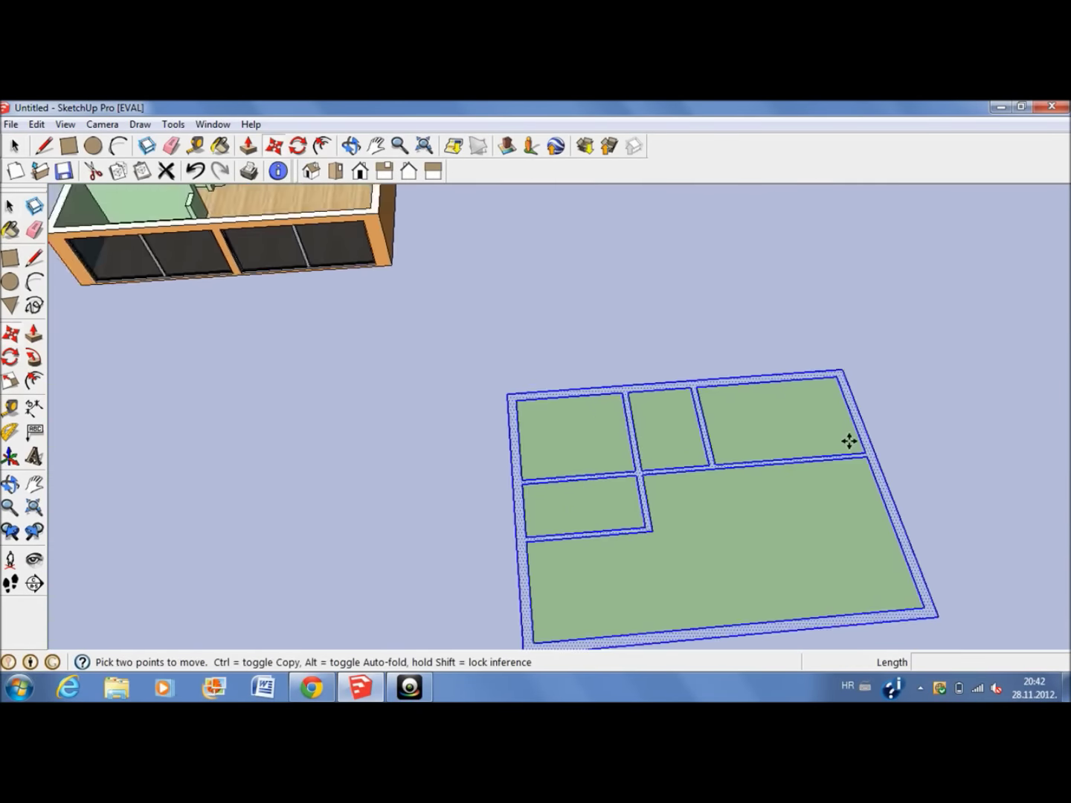
Draw a large ground rectangle around the plan and reverse its face so it shows green.
{"action": "left_click", "coordinate": [10, 257]}
{"action": "left_click", "coordinate": [399, 326]}
{"action": "left_click", "coordinate": [1046, 597]}
{"action": "right_click", "coordinate": [915, 338]}
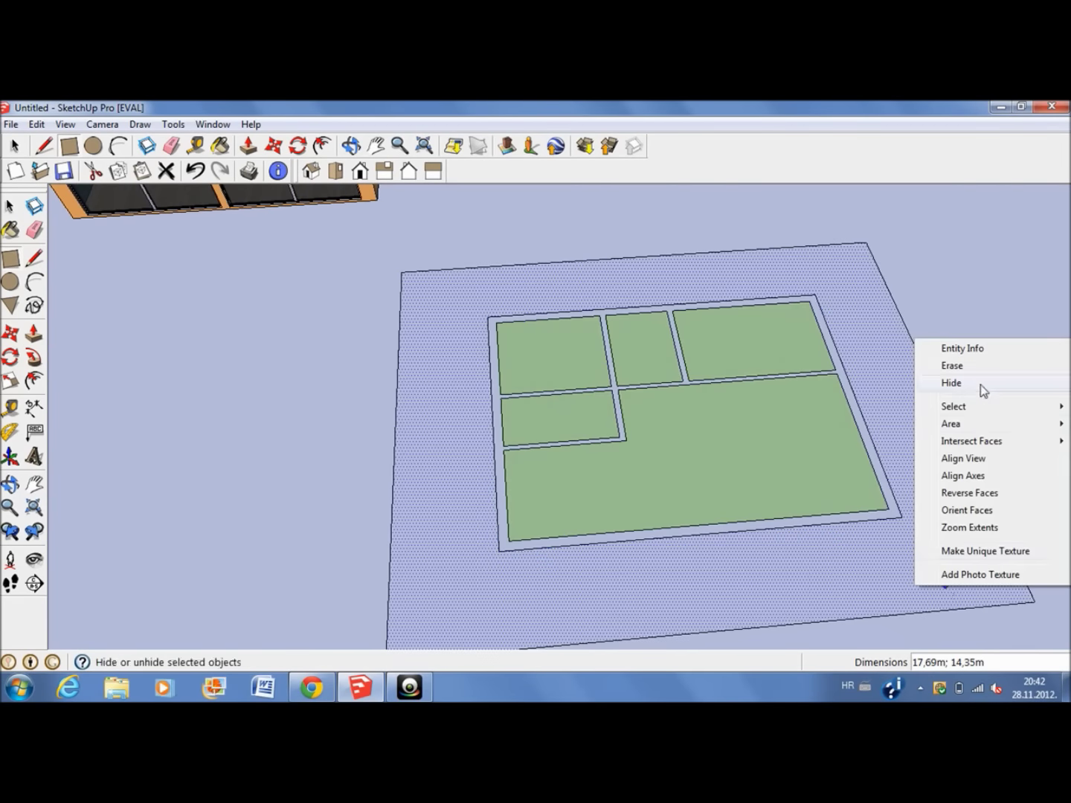
{"action": "left_click", "coordinate": [969, 495]}
Draw rectangle faces over the top-left and middle-left rooms.
{"action": "scroll", "coordinate": [714, 428], "scroll_direction": "up", "scroll_amount": 2}
{"action": "scroll", "coordinate": [472, 292], "scroll_direction": "up", "scroll_amount": 1}
{"action": "left_click", "coordinate": [449, 313]}
{"action": "left_click", "coordinate": [596, 407]}
{"action": "left_click", "coordinate": [452, 485]}
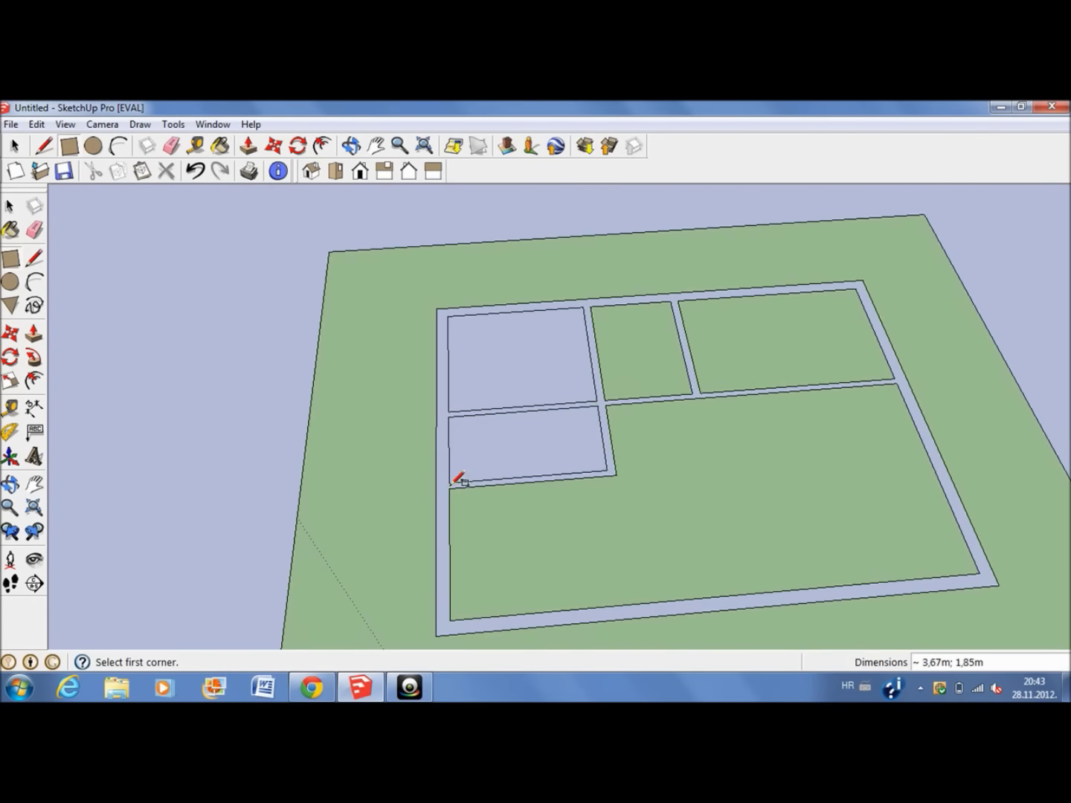
Fill the top-right and bottom rooms with rectangle faces.
{"action": "left_click", "coordinate": [892, 381]}
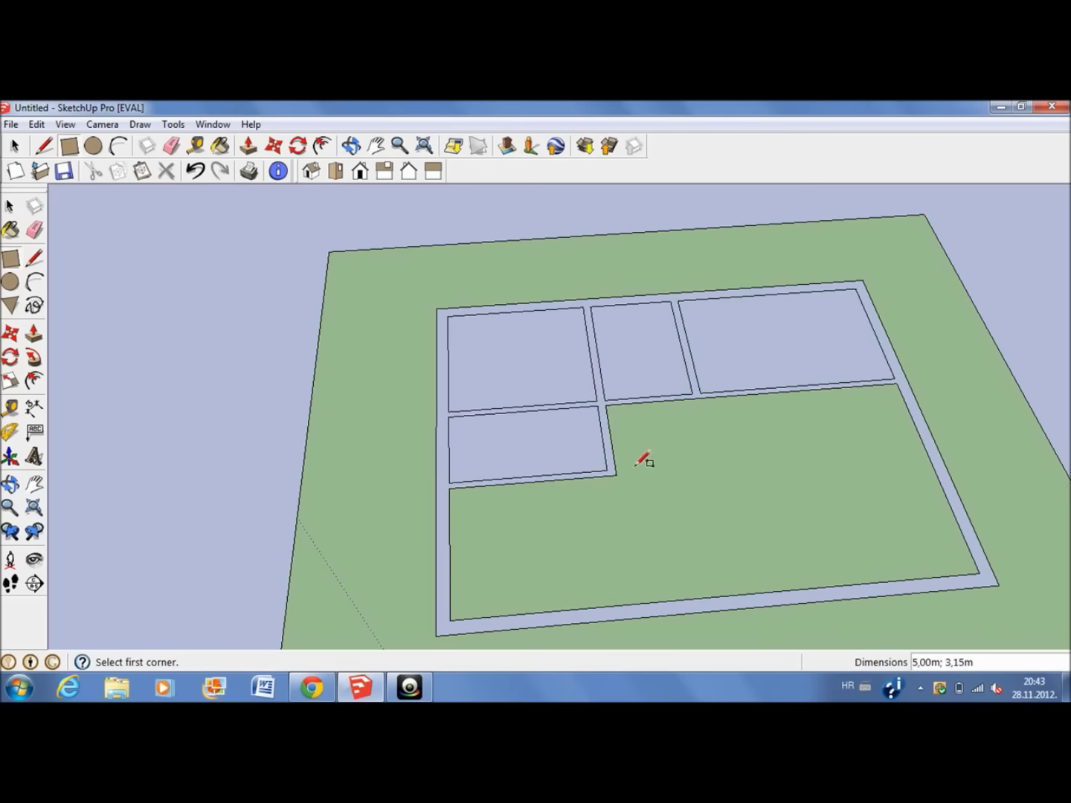
{"action": "left_click", "coordinate": [617, 474]}
{"action": "scroll", "coordinate": [607, 488], "scroll_direction": "up", "scroll_amount": 3}
{"action": "right_click", "coordinate": [596, 488]}
{"action": "key", "text": "Escape"}
Erase the stray edges left on the floor plan.
{"action": "key", "text": "e"}
{"action": "scroll", "coordinate": [736, 549], "scroll_direction": "up", "scroll_amount": 3}
{"action": "scroll", "coordinate": [732, 548], "scroll_direction": "down", "scroll_amount": 2}
{"action": "scroll", "coordinate": [705, 471], "scroll_direction": "down", "scroll_amount": 3}
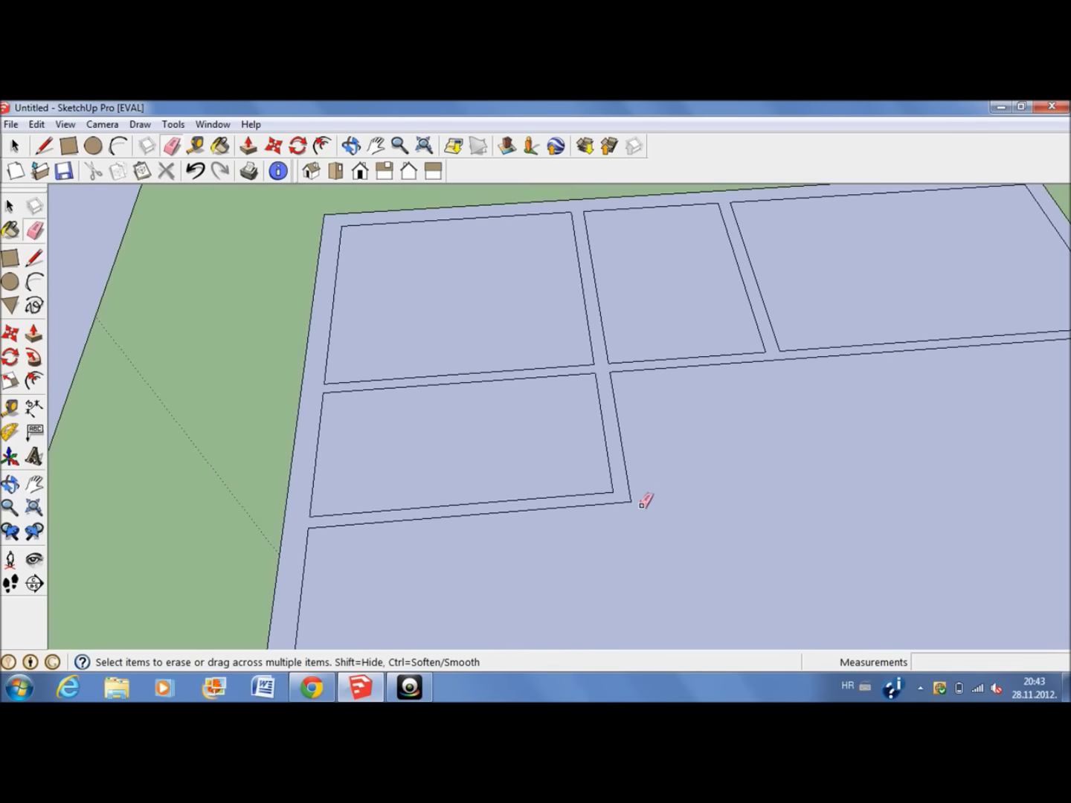
{"action": "scroll", "coordinate": [714, 410], "scroll_direction": "down", "scroll_amount": 3}
{"action": "scroll", "coordinate": [370, 478], "scroll_direction": "up", "scroll_amount": 3}
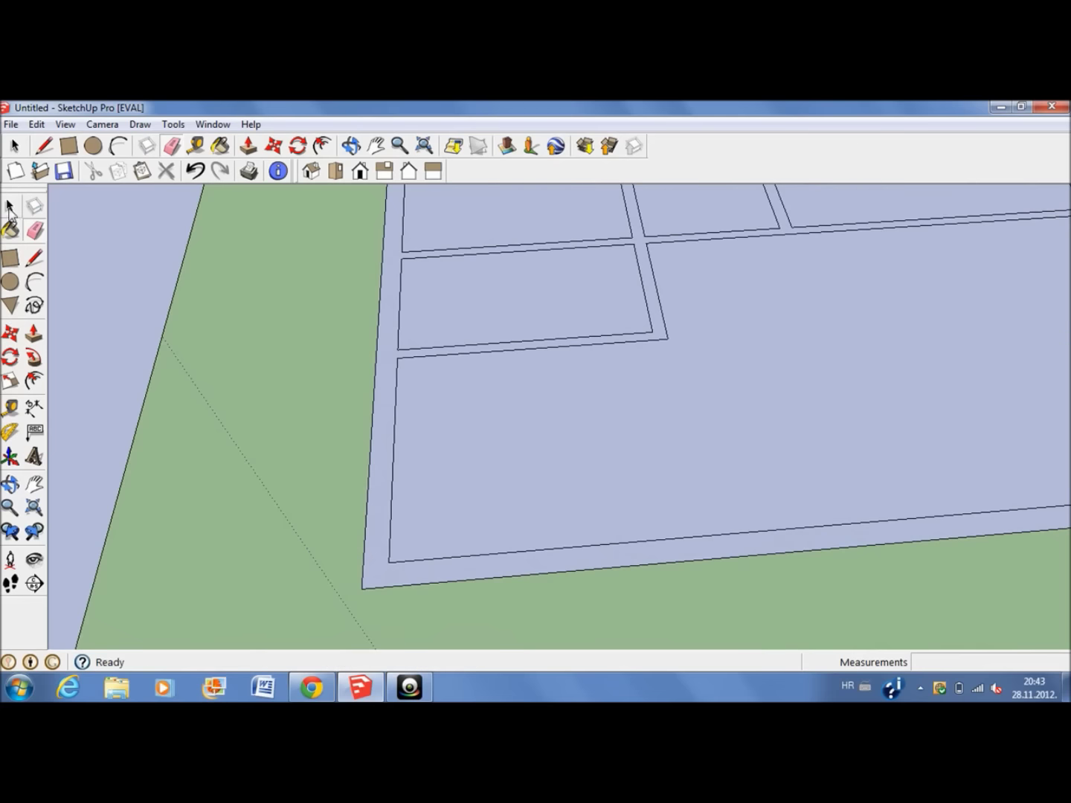
Paint the floor-plan faces white with the Paint Bucket.
{"action": "key", "text": "b"}
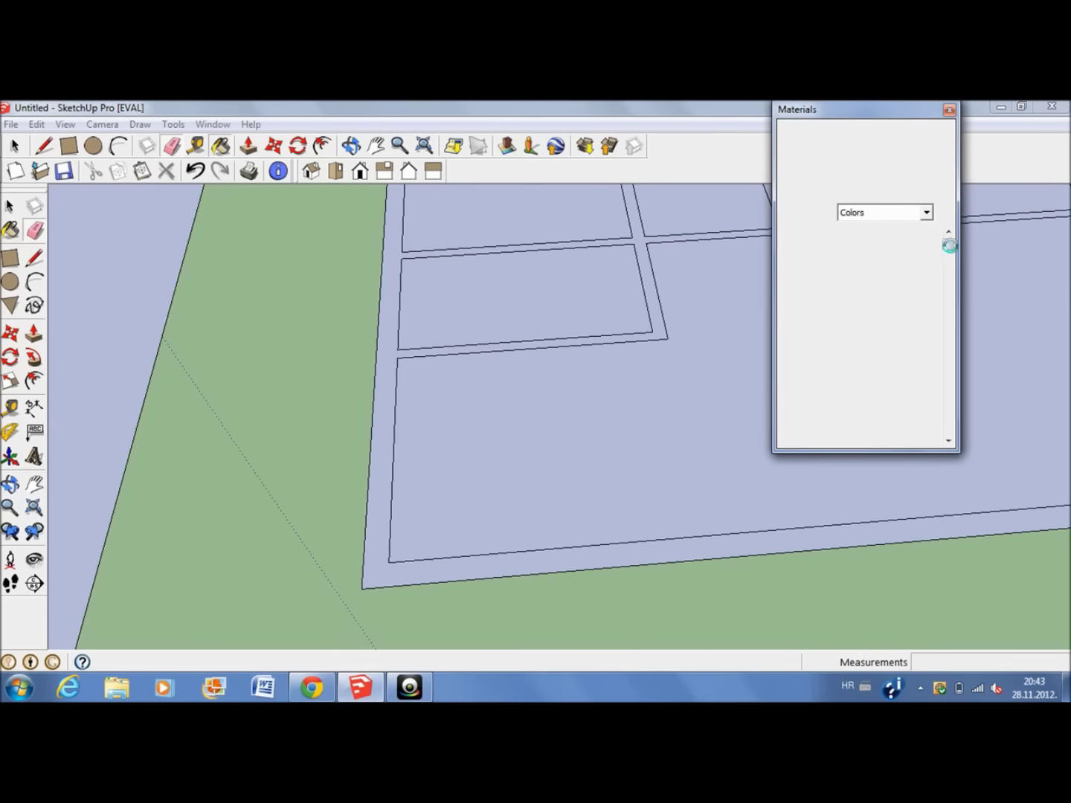
{"action": "left_click", "coordinate": [741, 405]}
{"action": "middle_click_drag", "start_coordinate": [741, 405], "coordinate": [729, 358]}
{"action": "scroll", "coordinate": [362, 463], "scroll_direction": "down", "scroll_amount": 3}
{"action": "mouse_move", "coordinate": [362, 463]}
{"action": "middle_mouse_down"}
{"action": "mouse_move", "coordinate": [546, 256]}
{"action": "mouse_move", "coordinate": [413, 514]}
{"action": "mouse_move", "coordinate": [464, 445]}
{"action": "mouse_move", "coordinate": [336, 389]}
{"action": "middle_mouse_up"}
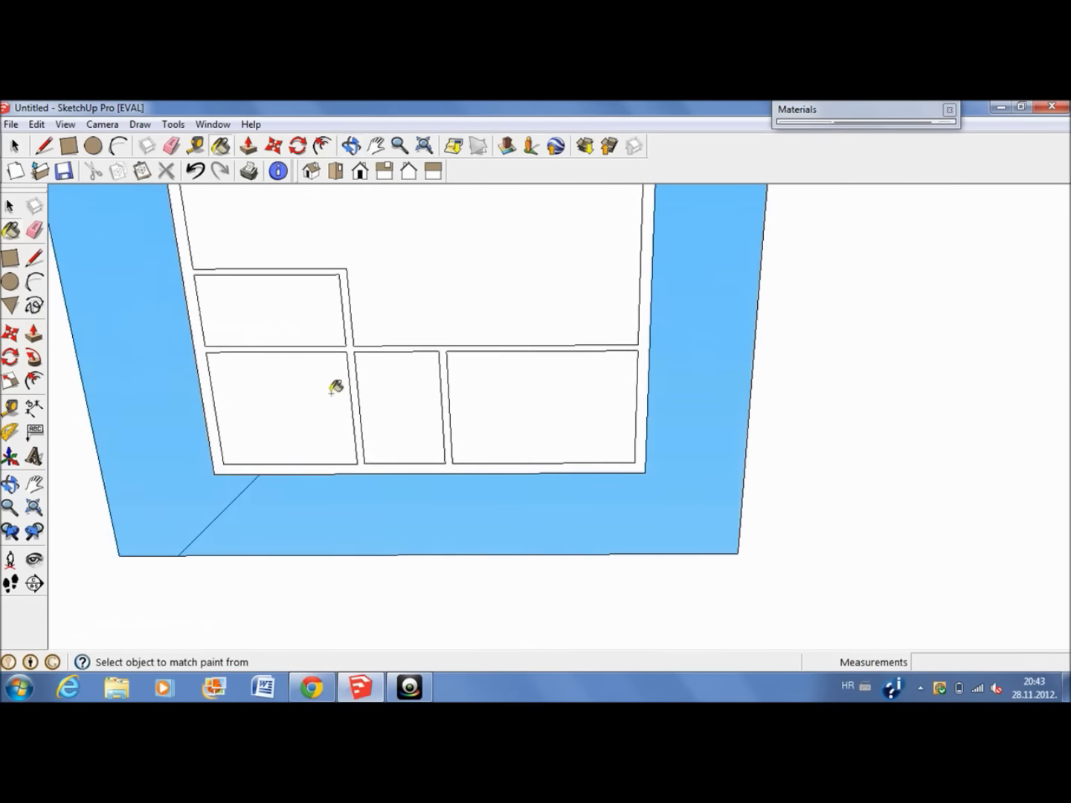
{"action": "scroll", "coordinate": [335, 388], "scroll_direction": "up", "scroll_amount": 3}
Paint the left face with the Tile_Limestone_Multi material from the in-model materials.
{"action": "left_click", "coordinate": [796, 110]}
{"action": "scroll", "coordinate": [904, 354], "scroll_direction": "down", "scroll_amount": 2}
{"action": "left_click", "coordinate": [861, 296]}
{"action": "left_click", "coordinate": [224, 417]}
Roll up the materials panel and start a line at the floor corner from a low view.
{"action": "mouse_move", "coordinate": [564, 333]}
{"action": "middle_mouse_down"}
{"action": "mouse_move", "coordinate": [574, 406]}
{"action": "mouse_move", "coordinate": [516, 383]}
{"action": "mouse_move", "coordinate": [264, 421]}
{"action": "middle_mouse_up"}
{"action": "scroll", "coordinate": [264, 421], "scroll_direction": "up", "scroll_amount": 3}
{"action": "left_click", "coordinate": [856, 109]}
{"action": "left_click", "coordinate": [33, 258]}
{"action": "left_click", "coordinate": [134, 386]}
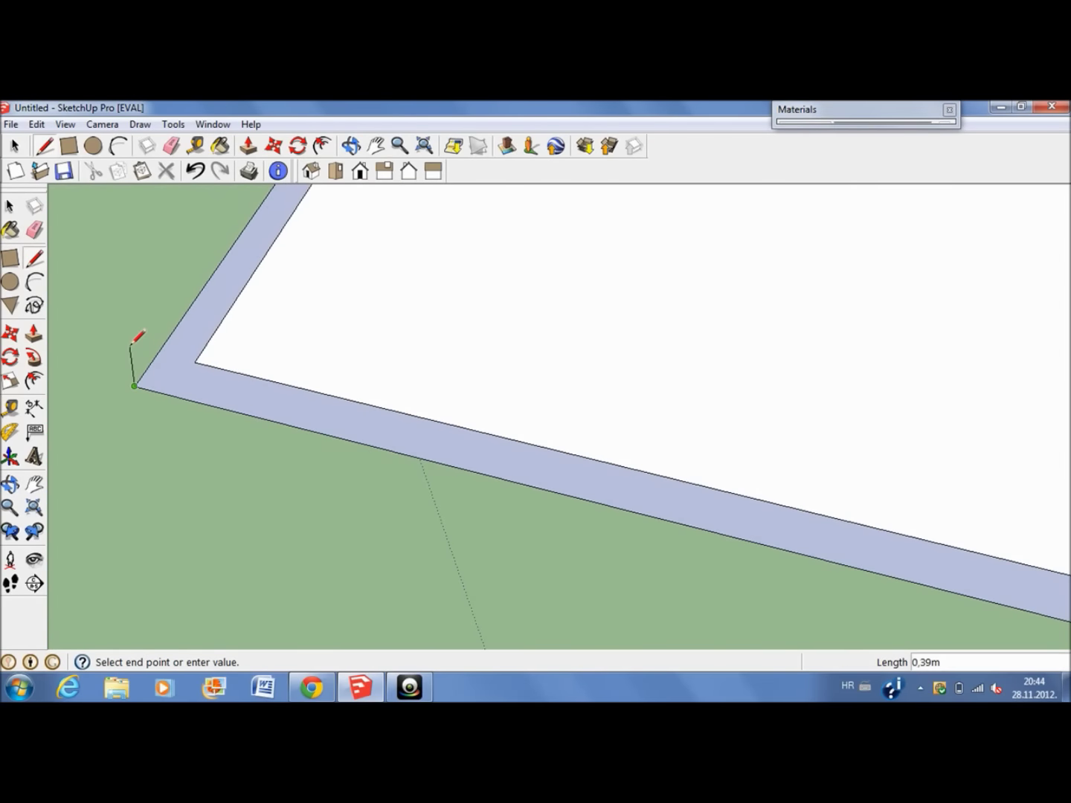
{"action": "mouse_move", "coordinate": [119, 366]}
{"action": "middle_mouse_down"}
{"action": "mouse_move", "coordinate": [234, 323]}
{"action": "mouse_move", "coordinate": [144, 305]}
{"action": "middle_mouse_up"}
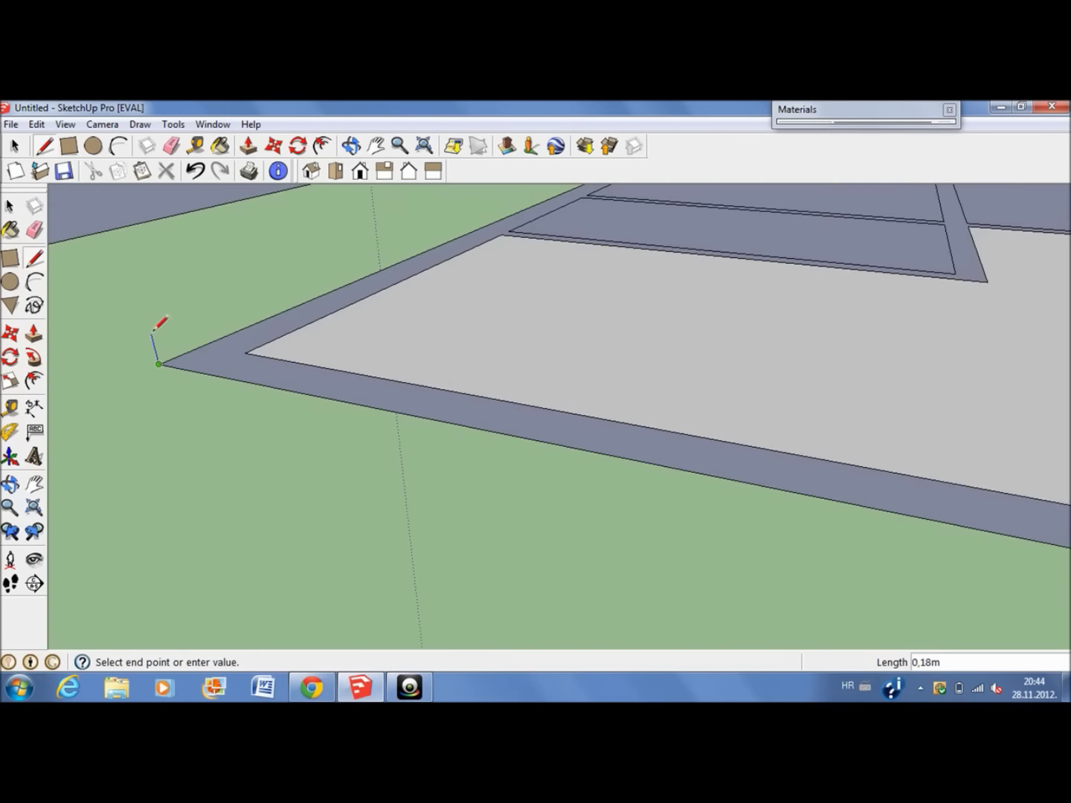
Draw a white slab rectangle covering the whole floor plan, corner to far corner.
{"action": "left_click", "coordinate": [10, 258]}
{"action": "left_click", "coordinate": [159, 366]}
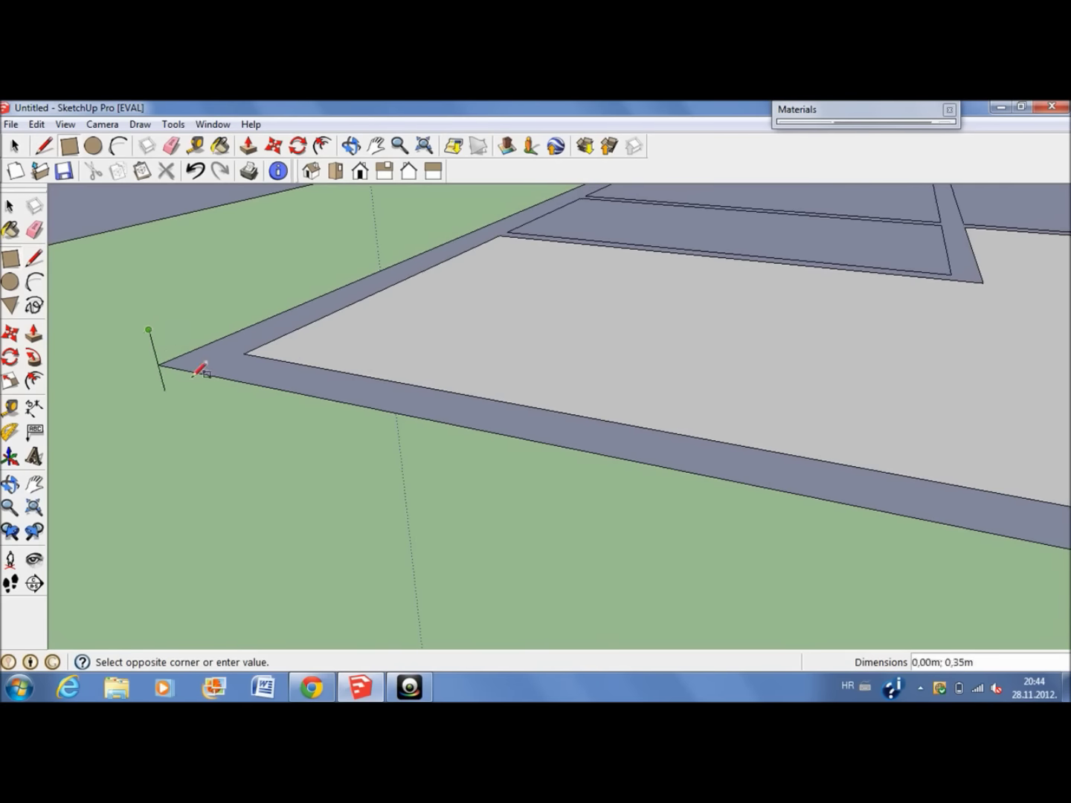
{"action": "scroll", "coordinate": [70, 379], "scroll_direction": "down", "scroll_amount": 3}
{"action": "scroll", "coordinate": [148, 287], "scroll_direction": "down", "scroll_amount": 3}
{"action": "scroll", "coordinate": [590, 250], "scroll_direction": "up", "scroll_amount": 3}
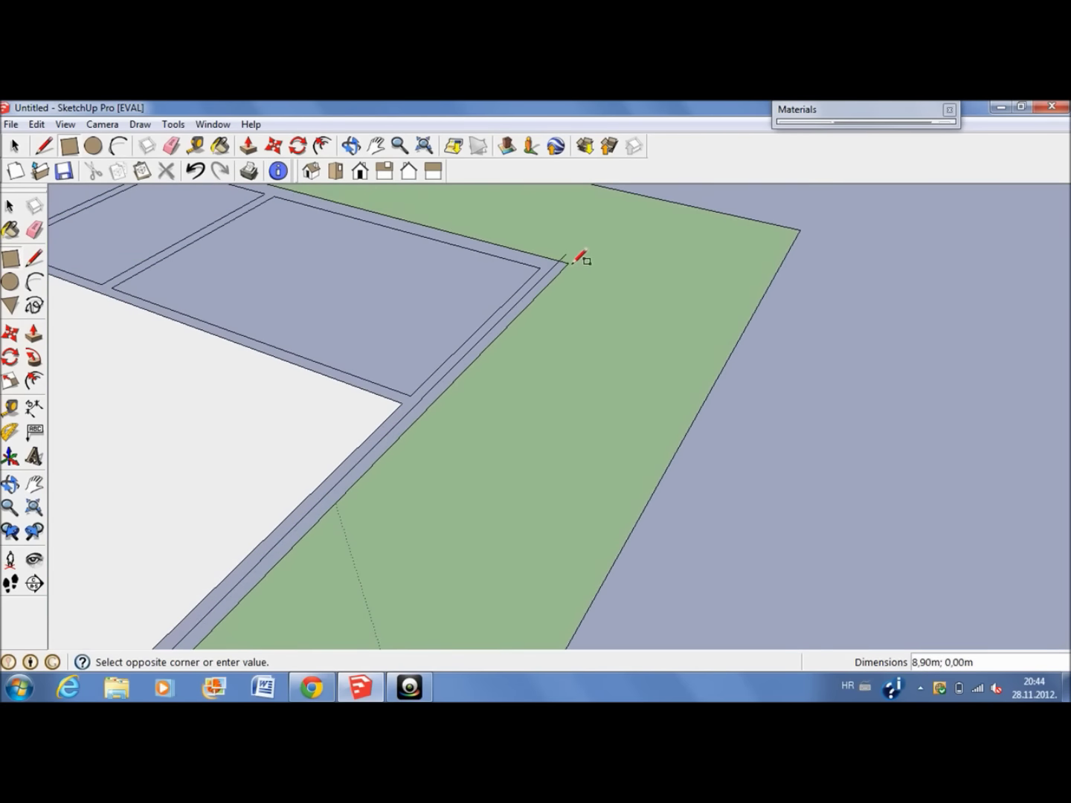
{"action": "left_click", "coordinate": [569, 251]}
{"action": "scroll", "coordinate": [342, 256], "scroll_direction": "down", "scroll_amount": 5}
{"action": "middle_click_drag", "start_coordinate": [287, 432], "coordinate": [746, 557]}
{"action": "left_click", "coordinate": [838, 612]}
{"action": "mouse_move", "coordinate": [846, 604]}
{"action": "middle_mouse_down"}
{"action": "mouse_move", "coordinate": [492, 284]}
{"action": "mouse_move", "coordinate": [299, 409]}
{"action": "middle_mouse_up"}
{"action": "scroll", "coordinate": [569, 610], "scroll_direction": "down", "scroll_amount": 3}
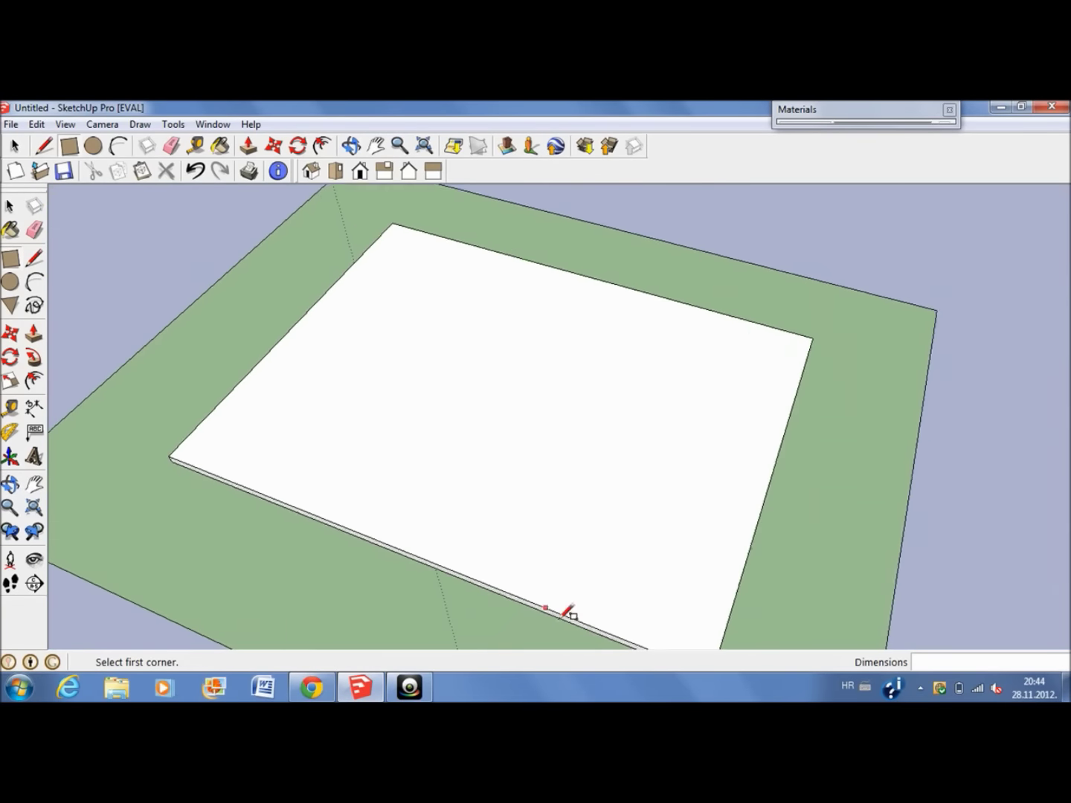
{"action": "scroll", "coordinate": [75, 273], "scroll_direction": "up", "scroll_amount": 3}
Offset the slab's outline inward to form a border strip.
{"action": "left_click", "coordinate": [33, 381]}
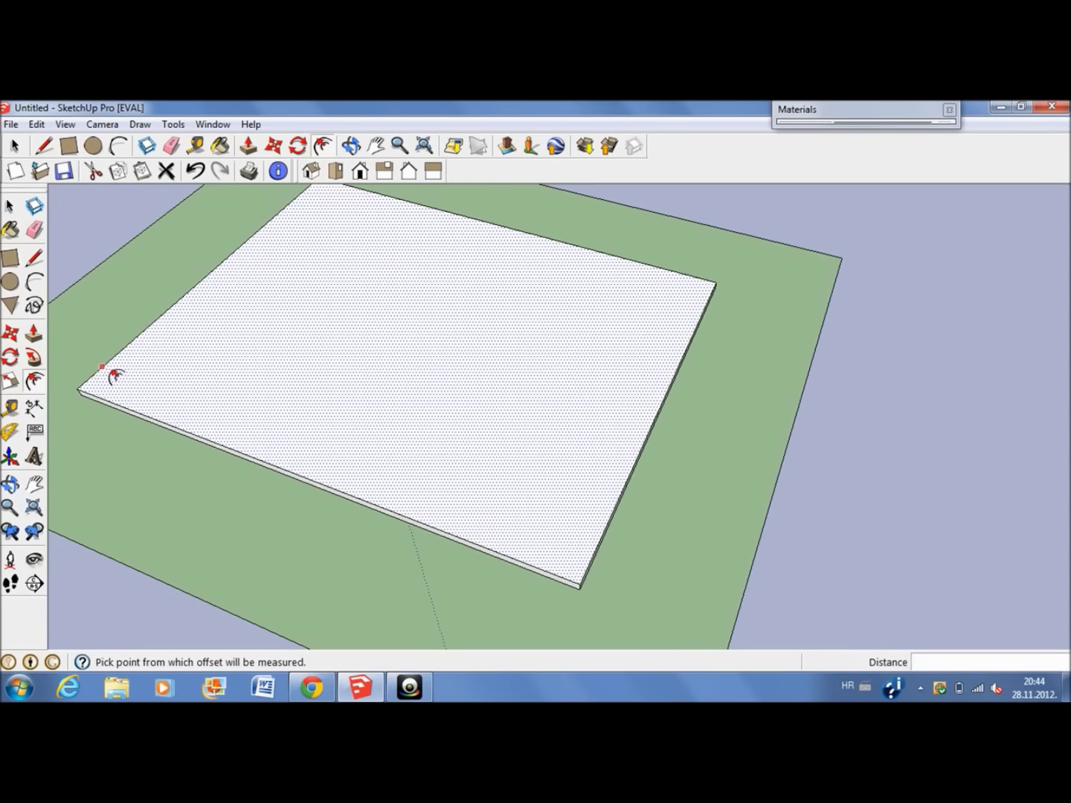
{"action": "left_click", "coordinate": [112, 371]}
{"action": "scroll", "coordinate": [126, 365], "scroll_direction": "up", "scroll_amount": 2}
{"action": "scroll", "coordinate": [126, 356], "scroll_direction": "up", "scroll_amount": 3}
{"action": "scroll", "coordinate": [128, 357], "scroll_direction": "up", "scroll_amount": 2}
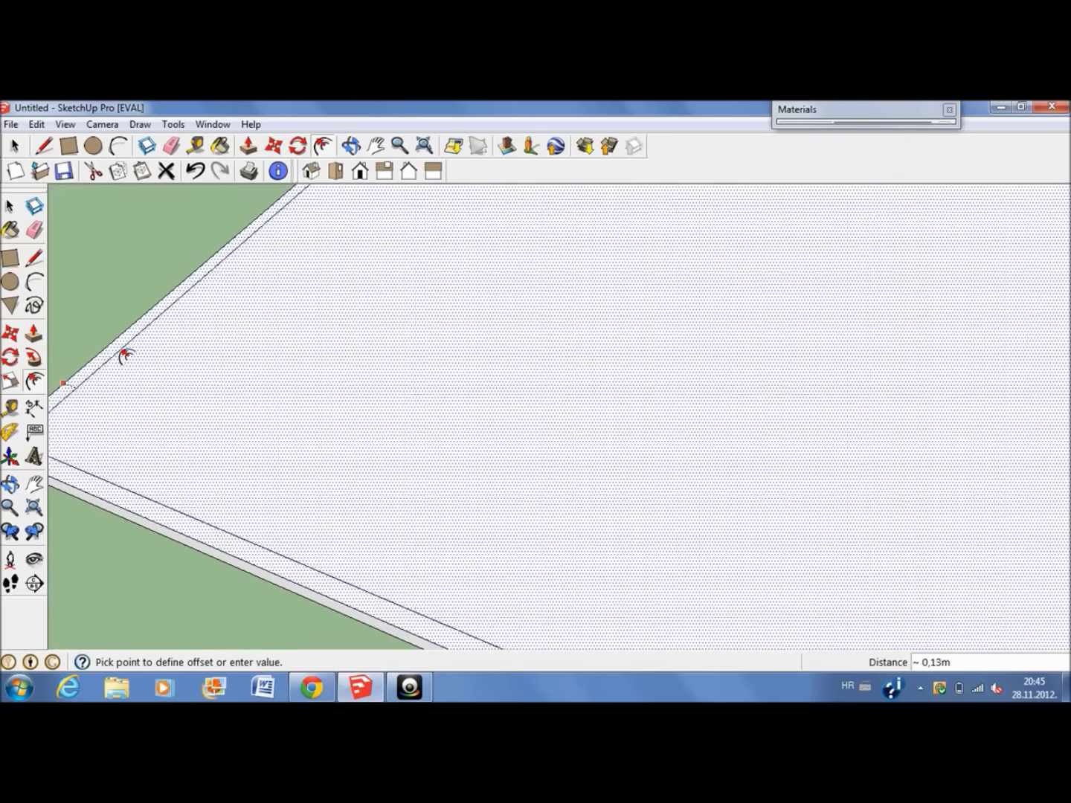
{"action": "left_click", "coordinate": [82, 394]}
Push/Pull the outer border strip up 0,15m into a rim.
{"action": "key", "text": "p"}
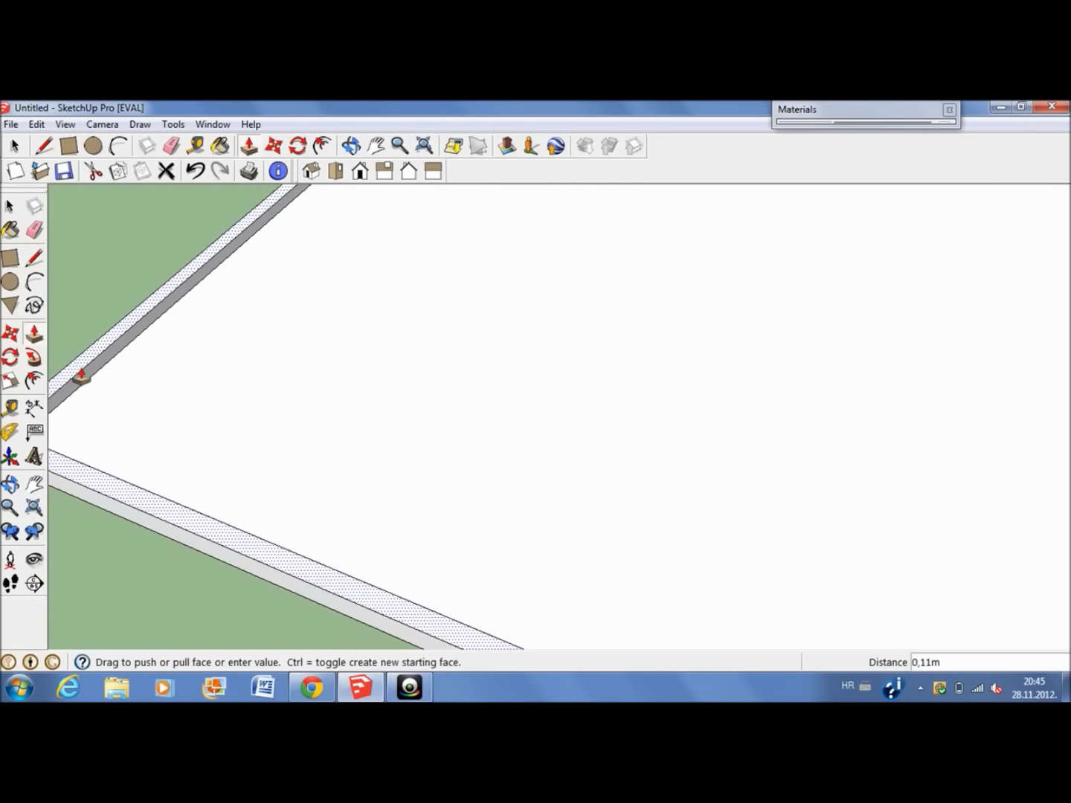
{"action": "left_click", "coordinate": [78, 374]}
{"action": "middle_click_drag", "start_coordinate": [78, 374], "coordinate": [385, 397]}
{"action": "scroll", "coordinate": [163, 438], "scroll_direction": "down", "scroll_amount": 5}
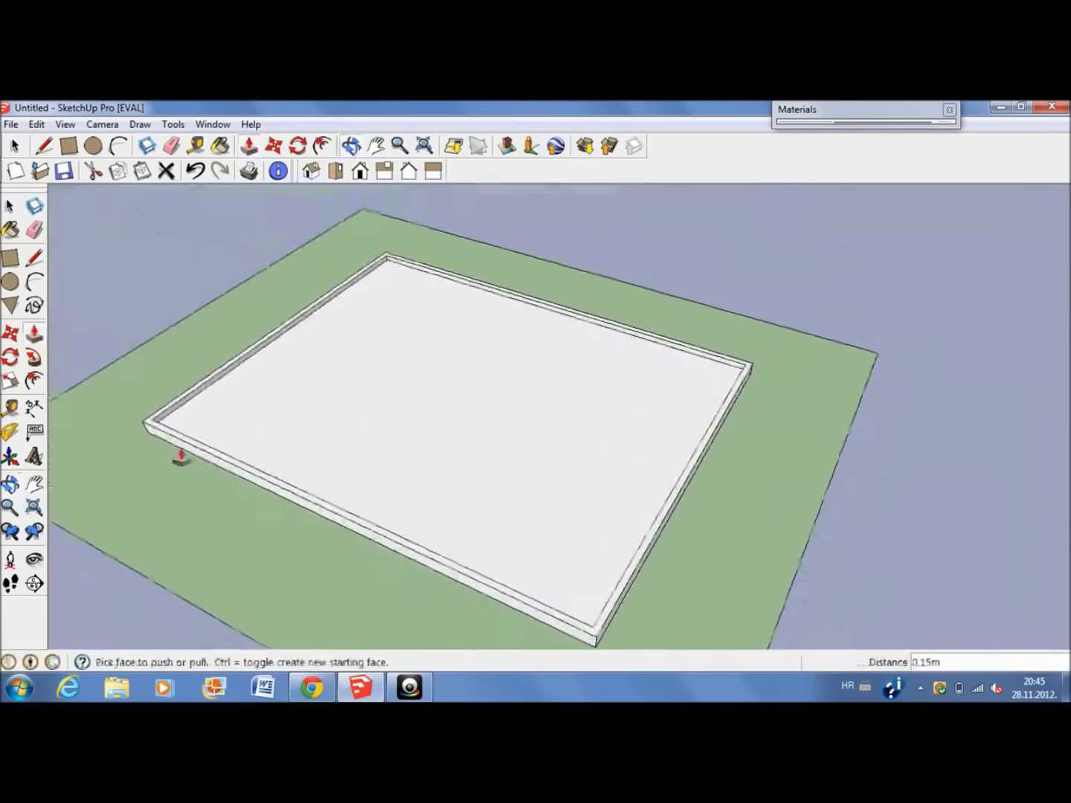
{"action": "scroll", "coordinate": [711, 363], "scroll_direction": "up", "scroll_amount": 2}
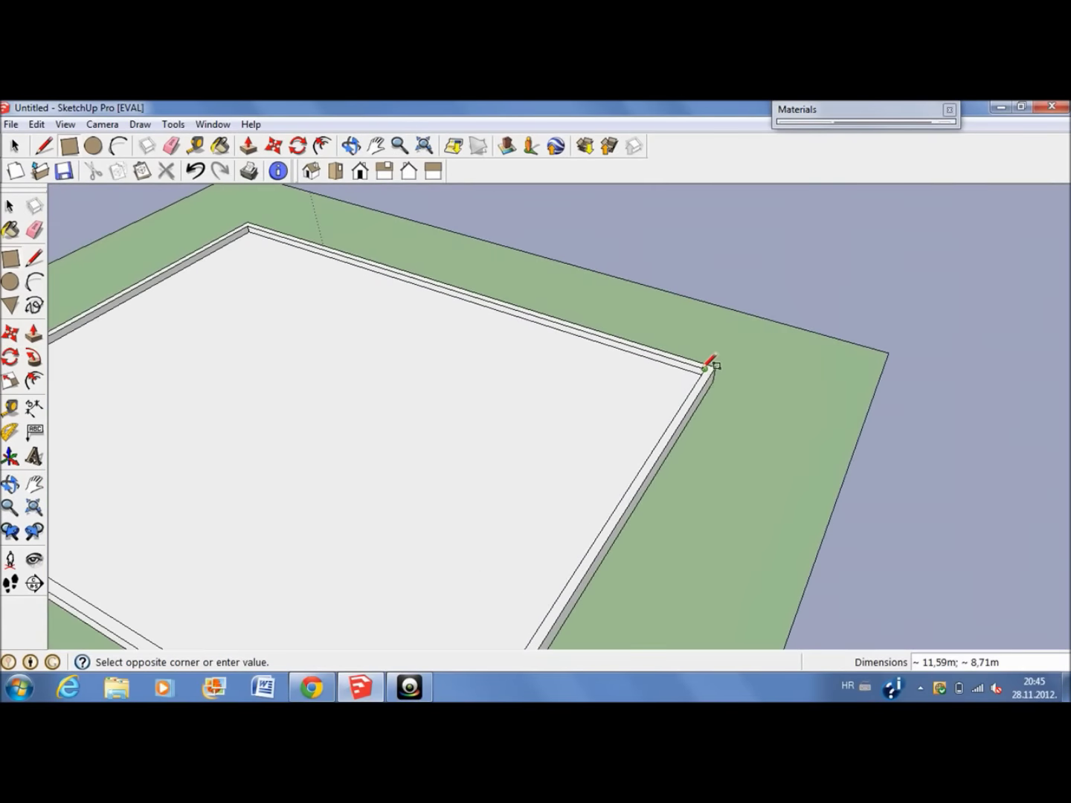
Draw the first diagonal line to the slab's top corner.
{"action": "scroll", "coordinate": [711, 365], "scroll_direction": "down", "scroll_amount": 3}
{"action": "key", "text": "Escape"}
{"action": "left_click", "coordinate": [388, 270]}
{"action": "scroll", "coordinate": [387, 270], "scroll_direction": "up", "scroll_amount": 3}
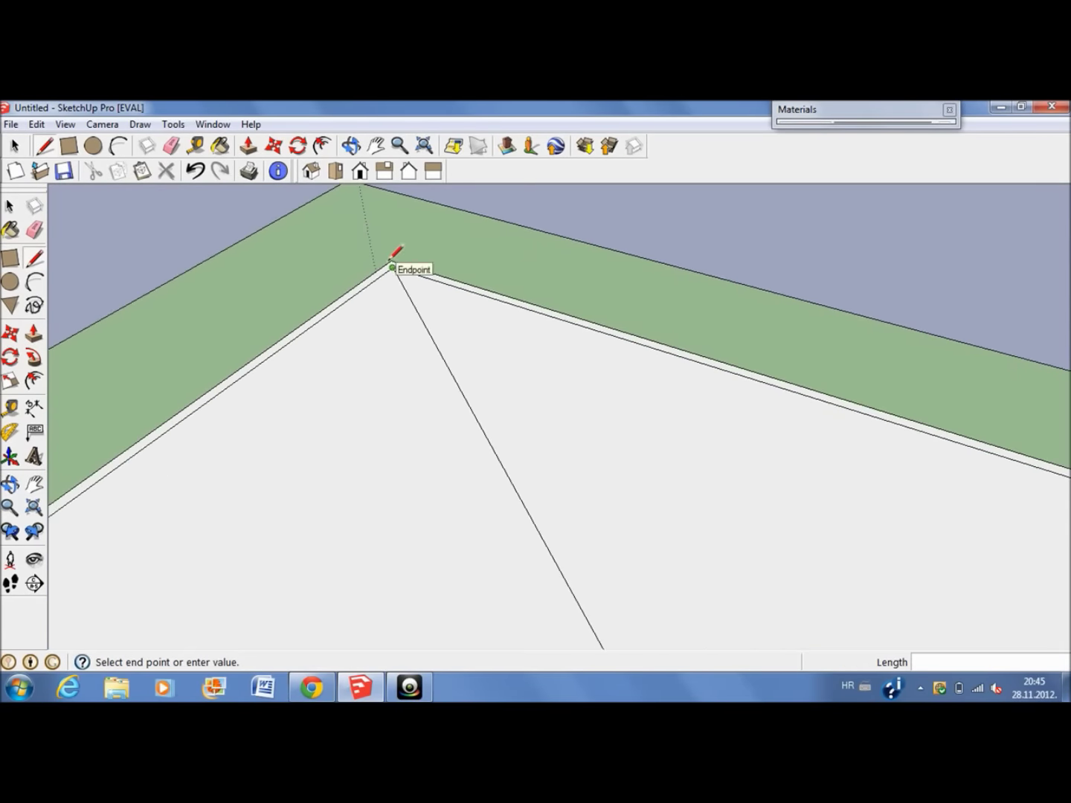
{"action": "scroll", "coordinate": [391, 261], "scroll_direction": "down", "scroll_amount": 3}
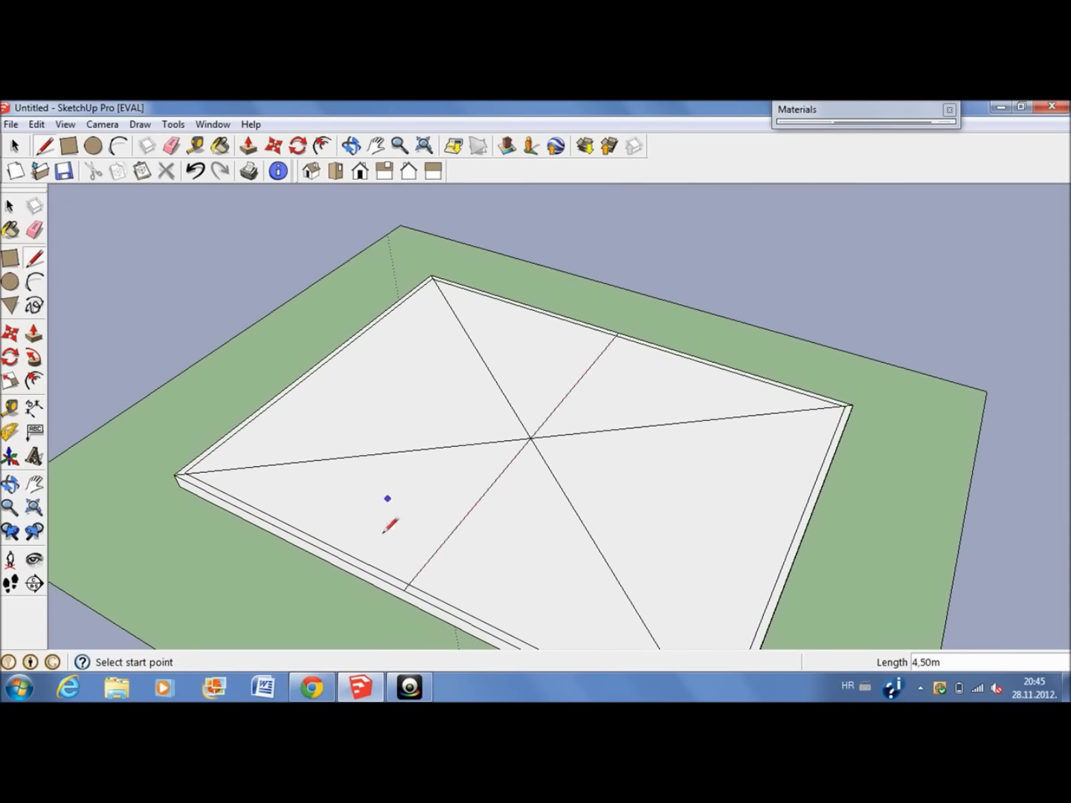
{"action": "left_click", "coordinate": [433, 280]}
Draw the second diagonal from the slab's bottom corner to the top edge.
{"action": "scroll", "coordinate": [434, 279], "scroll_direction": "up", "scroll_amount": 3}
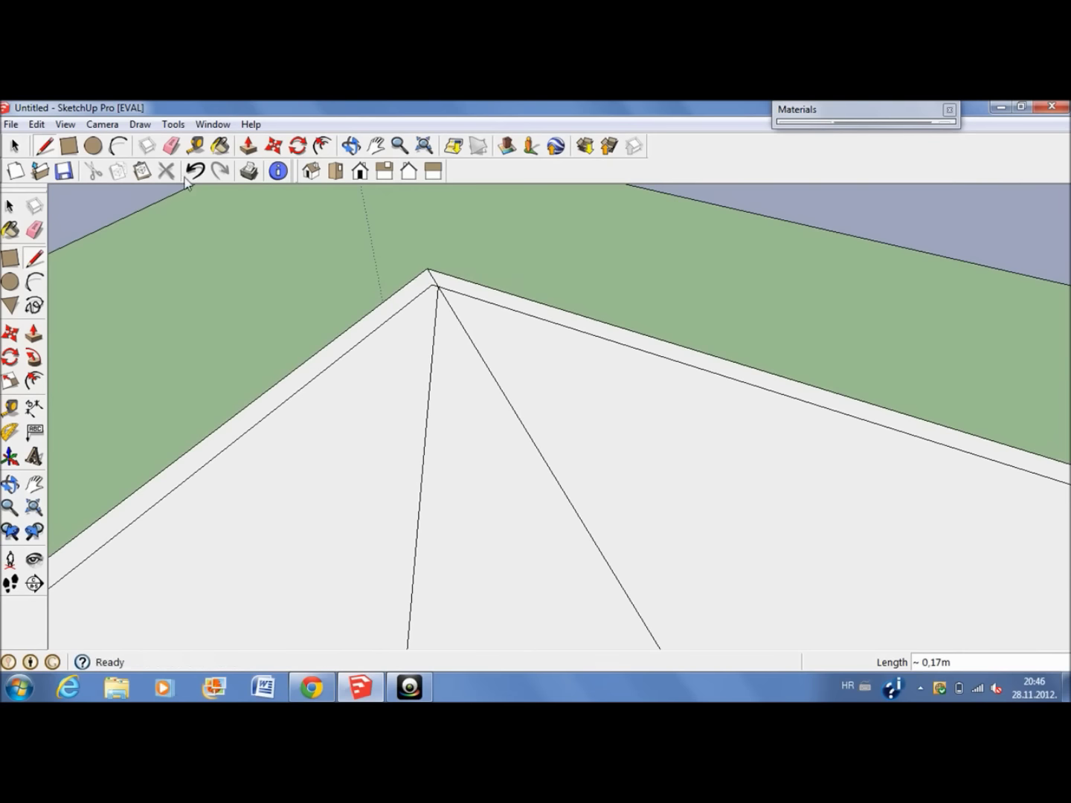
{"action": "scroll", "coordinate": [434, 252], "scroll_direction": "down", "scroll_amount": 3}
{"action": "left_click", "coordinate": [342, 523]}
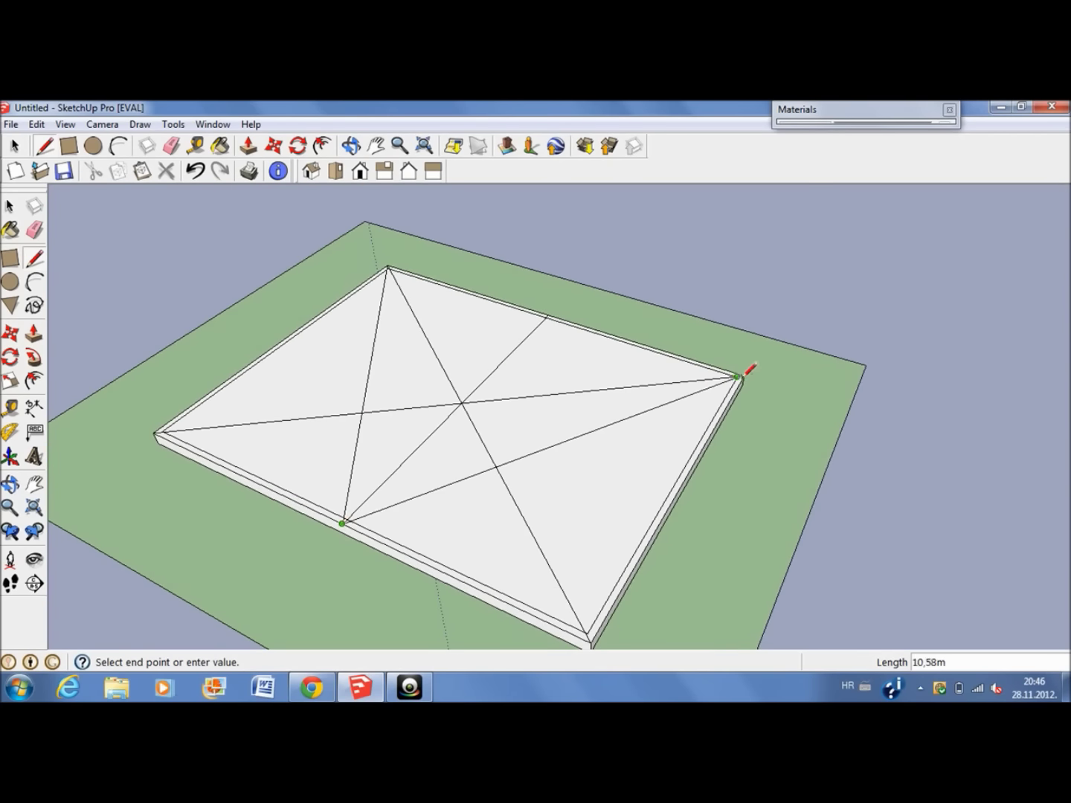
{"action": "left_click", "coordinate": [589, 637]}
{"action": "scroll", "coordinate": [547, 317], "scroll_direction": "up", "scroll_amount": 2}
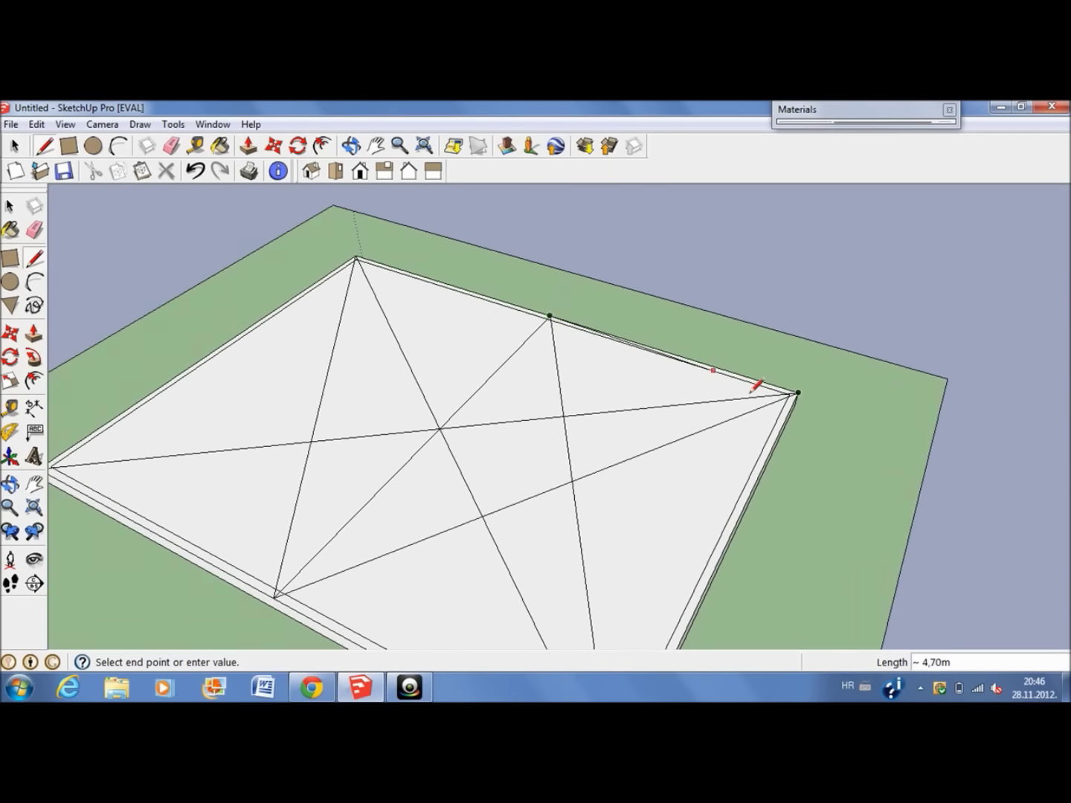
Start a vertical edge upward from the diagonals' crossing point.
{"action": "middle_click_drag", "start_coordinate": [551, 316], "coordinate": [704, 315], "text": "shift"}
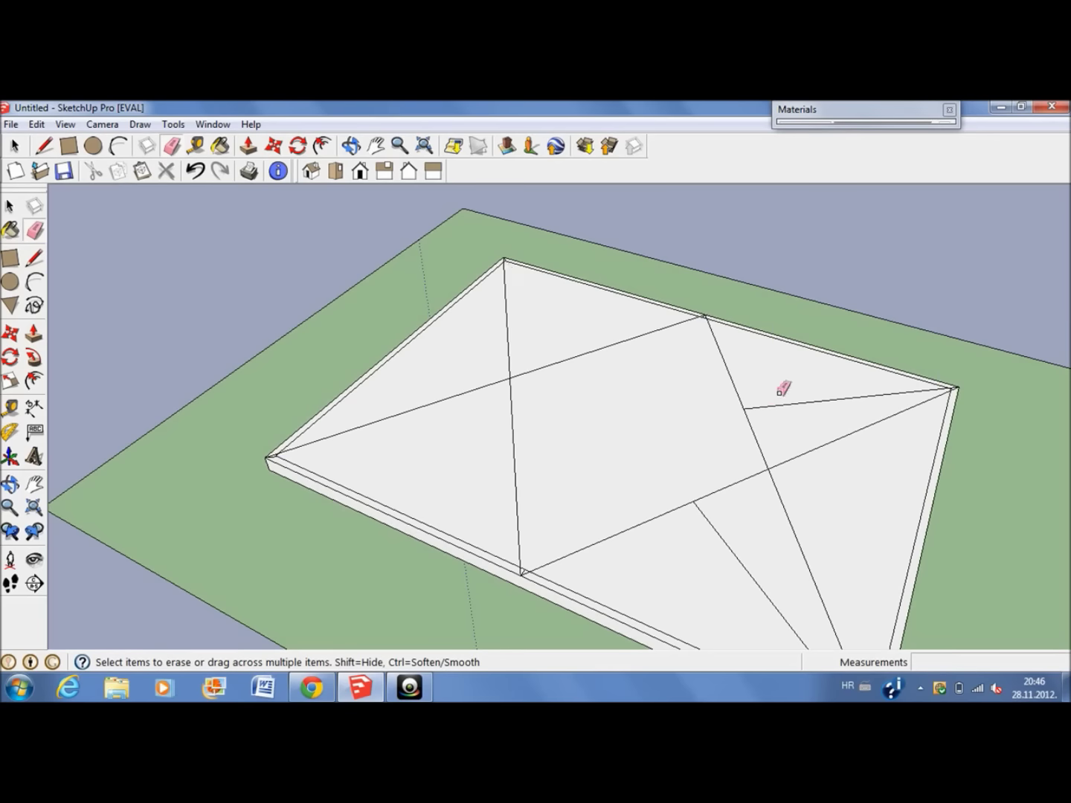
{"action": "scroll", "coordinate": [964, 375], "scroll_direction": "up", "scroll_amount": 5}
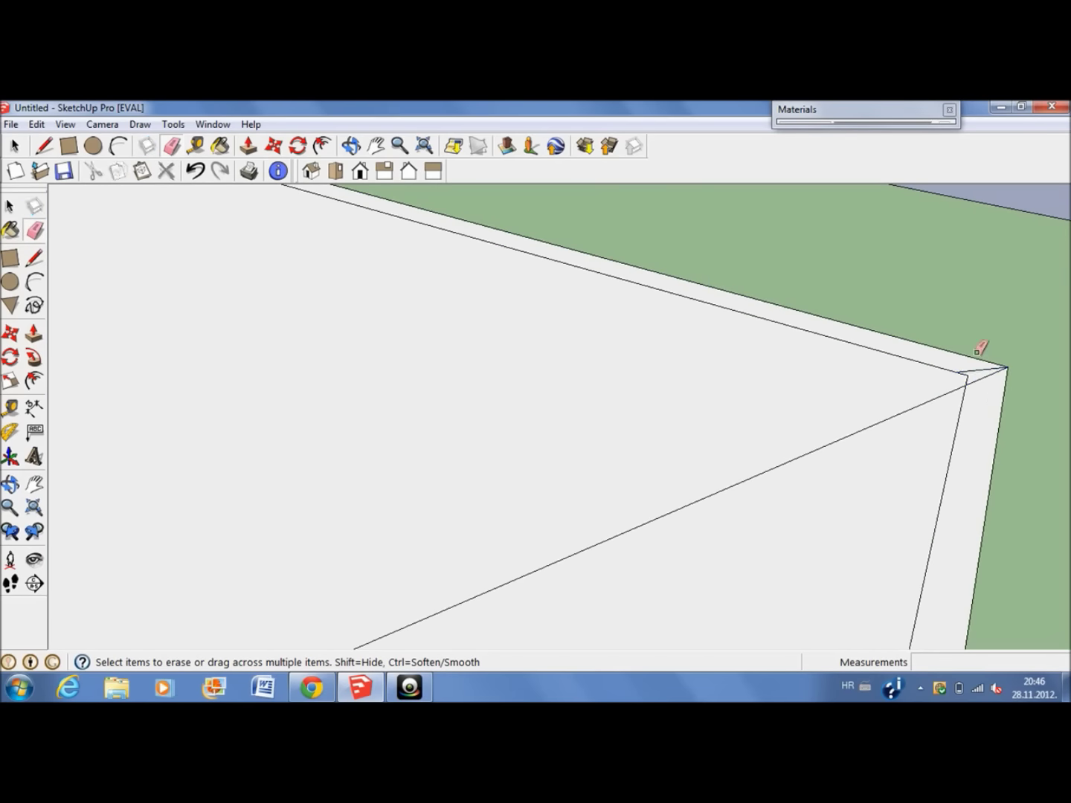
{"action": "scroll", "coordinate": [551, 450], "scroll_direction": "down", "scroll_amount": 5}
{"action": "scroll", "coordinate": [759, 466], "scroll_direction": "up", "scroll_amount": 1}
{"action": "scroll", "coordinate": [190, 287], "scroll_direction": "up", "scroll_amount": 4}
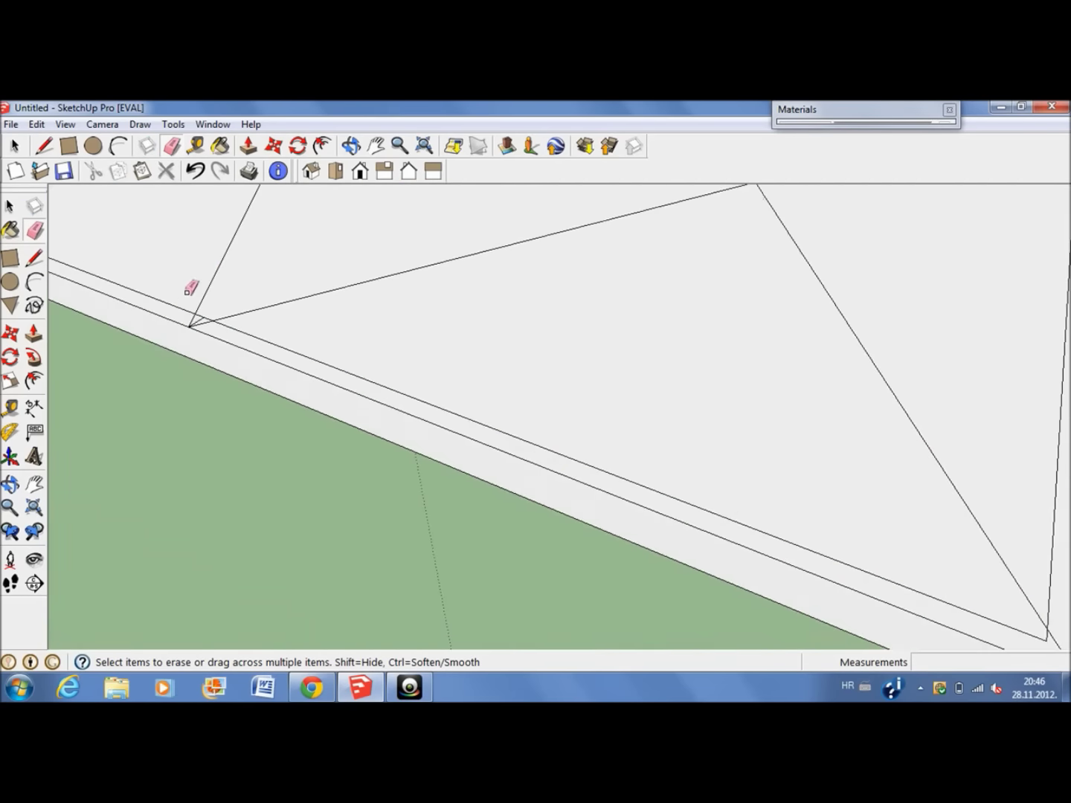
{"action": "scroll", "coordinate": [265, 334], "scroll_direction": "up", "scroll_amount": 1}
{"action": "scroll", "coordinate": [598, 485], "scroll_direction": "down", "scroll_amount": 5}
{"action": "scroll", "coordinate": [100, 335], "scroll_direction": "up", "scroll_amount": 3}
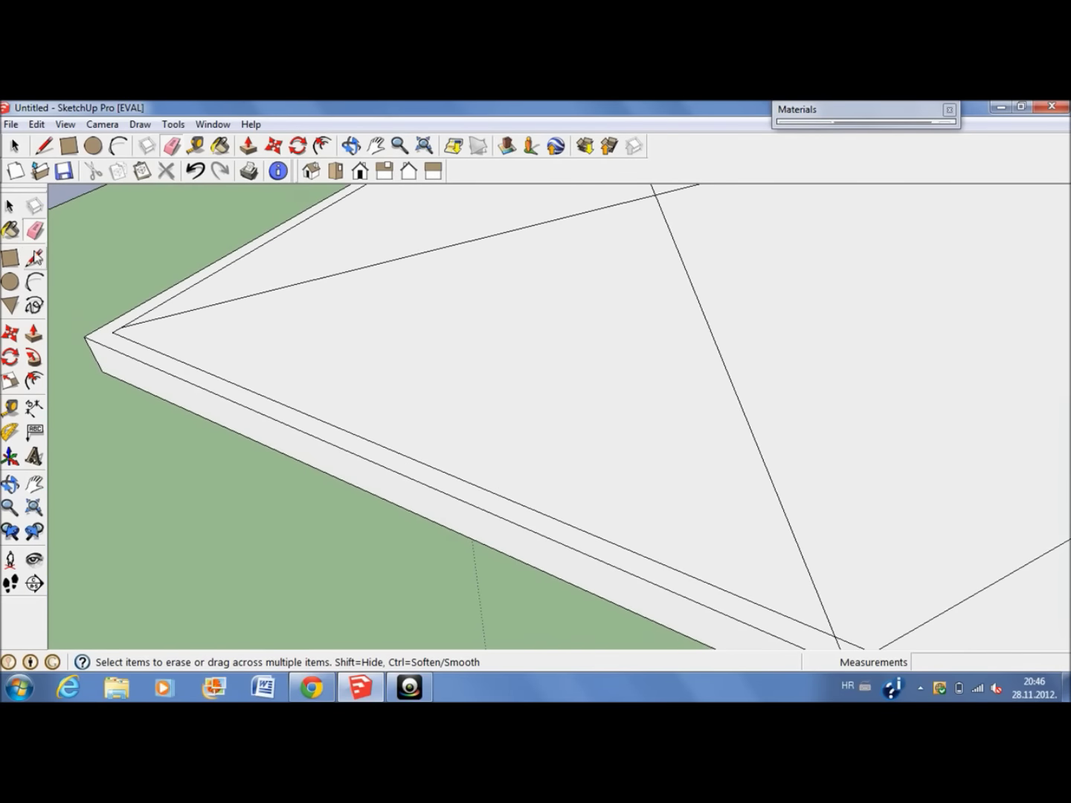
{"action": "scroll", "coordinate": [547, 412], "scroll_direction": "down", "scroll_amount": 5}
{"action": "key", "text": "l"}
{"action": "left_click", "coordinate": [526, 271]}
{"action": "scroll", "coordinate": [773, 382], "scroll_direction": "up", "scroll_amount": 4}
{"action": "mouse_move", "coordinate": [773, 383]}
{"action": "middle_mouse_down"}
{"action": "mouse_move", "coordinate": [507, 191]}
{"action": "mouse_move", "coordinate": [687, 208]}
{"action": "mouse_move", "coordinate": [648, 253]}
{"action": "middle_mouse_up"}
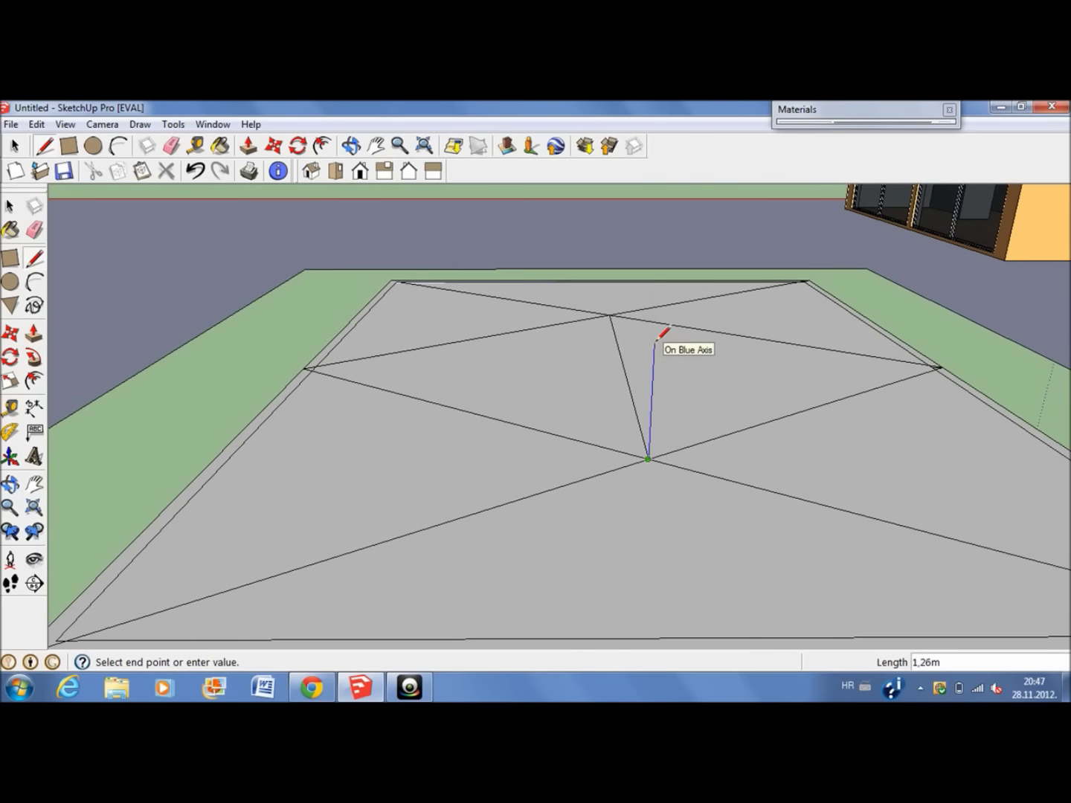
Complete the vertical face at the slab centre and draw a line to the bottom-left corner.
{"action": "left_click", "coordinate": [611, 314]}
{"action": "middle_click_drag", "start_coordinate": [610, 314], "coordinate": [152, 298]}
{"action": "scroll", "coordinate": [653, 404], "scroll_direction": "down", "scroll_amount": 5}
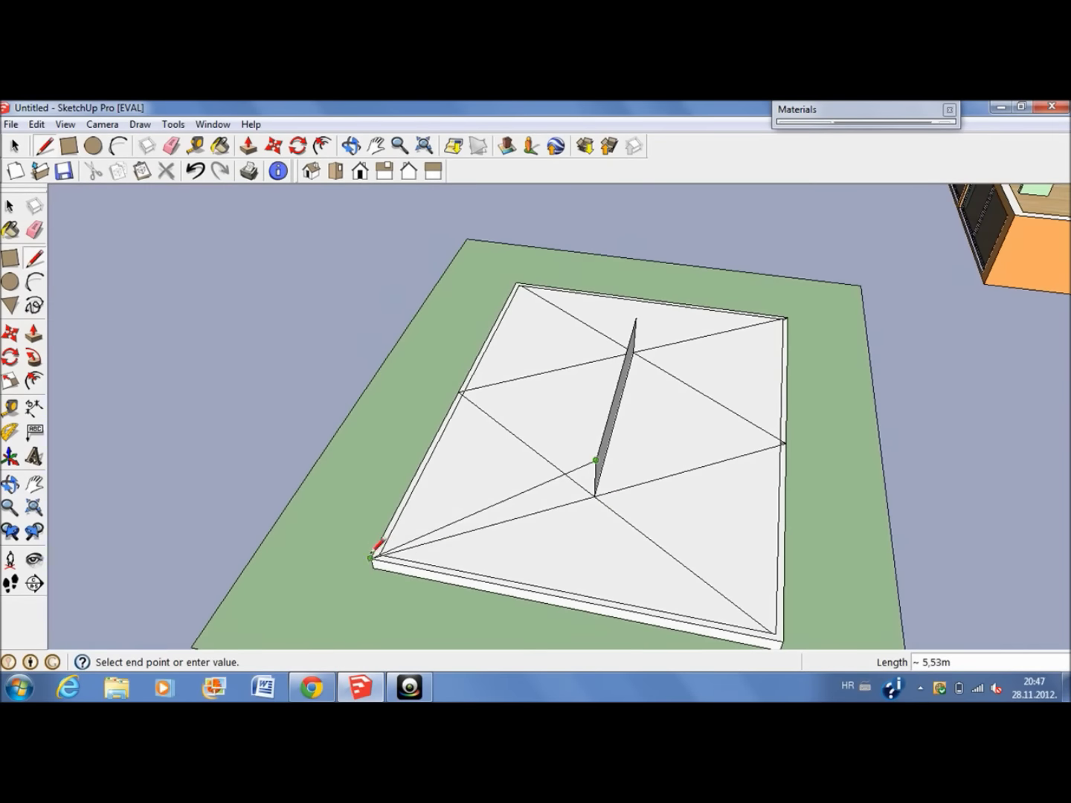
{"action": "left_click", "coordinate": [376, 548]}
{"action": "scroll", "coordinate": [110, 283], "scroll_direction": "up", "scroll_amount": 5}
Delete the diagonal guide edges from the slab.
{"action": "key", "text": "Delete"}
{"action": "scroll", "coordinate": [633, 458], "scroll_direction": "down", "scroll_amount": 3}
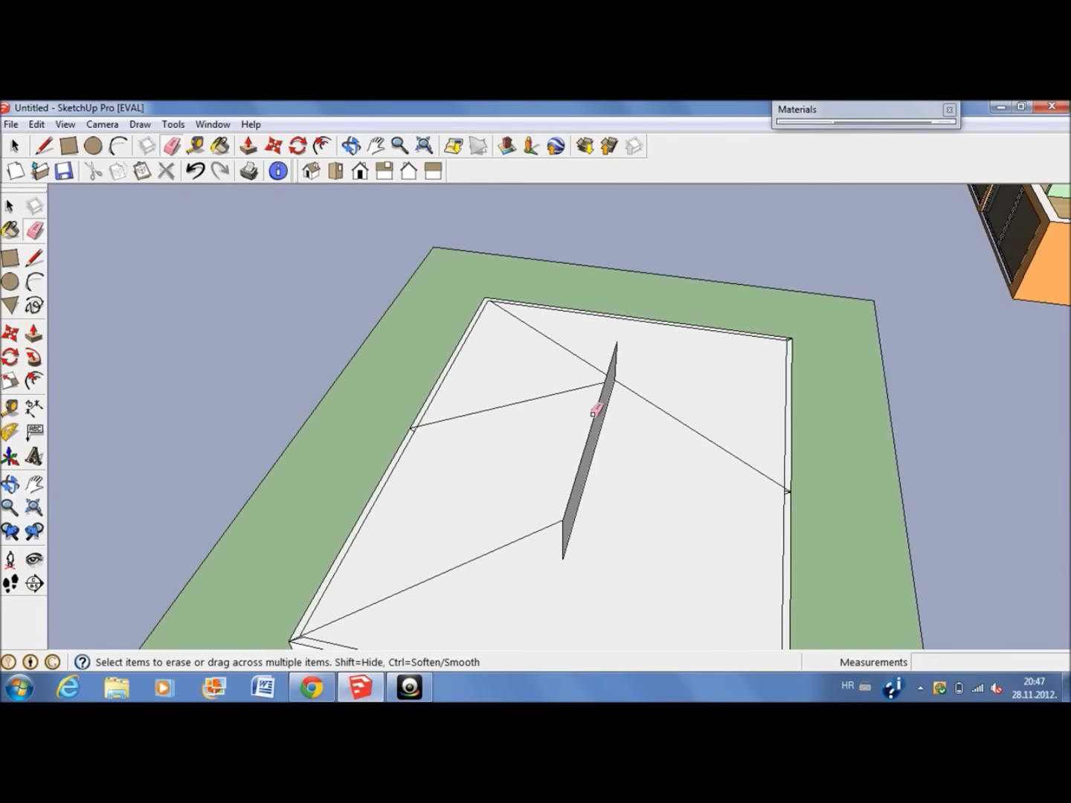
{"action": "scroll", "coordinate": [774, 471], "scroll_direction": "up", "scroll_amount": 5}
{"action": "scroll", "coordinate": [221, 438], "scroll_direction": "down", "scroll_amount": 3}
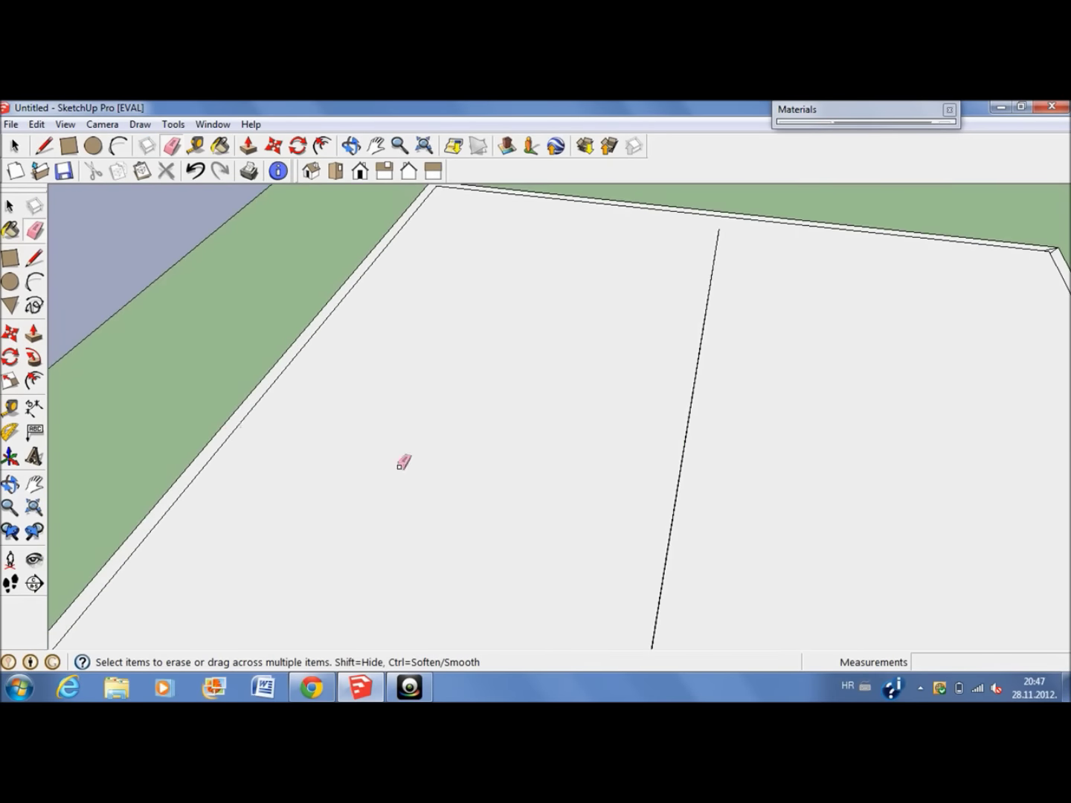
{"action": "scroll", "coordinate": [400, 466], "scroll_direction": "down", "scroll_amount": 3}
{"action": "scroll", "coordinate": [641, 478], "scroll_direction": "up", "scroll_amount": 1}
{"action": "scroll", "coordinate": [689, 287], "scroll_direction": "down", "scroll_amount": 1}
{"action": "scroll", "coordinate": [467, 519], "scroll_direction": "up", "scroll_amount": 3}
{"action": "scroll", "coordinate": [466, 519], "scroll_direction": "down", "scroll_amount": 3}
Draw hip edges from the slab corners up to the raised ridge.
{"action": "key", "text": "l"}
{"action": "left_click", "coordinate": [622, 593]}
{"action": "left_click", "coordinate": [395, 342]}
{"action": "scroll", "coordinate": [430, 224], "scroll_direction": "up", "scroll_amount": 4}
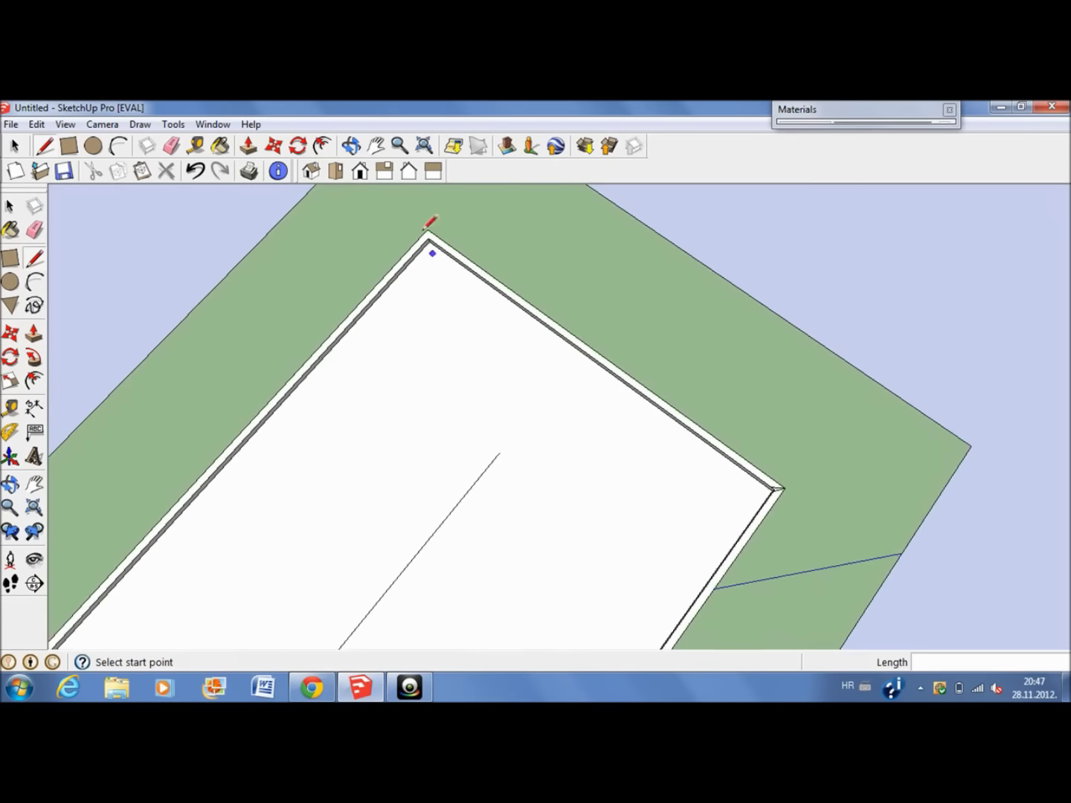
{"action": "scroll", "coordinate": [984, 629], "scroll_direction": "up", "scroll_amount": 2}
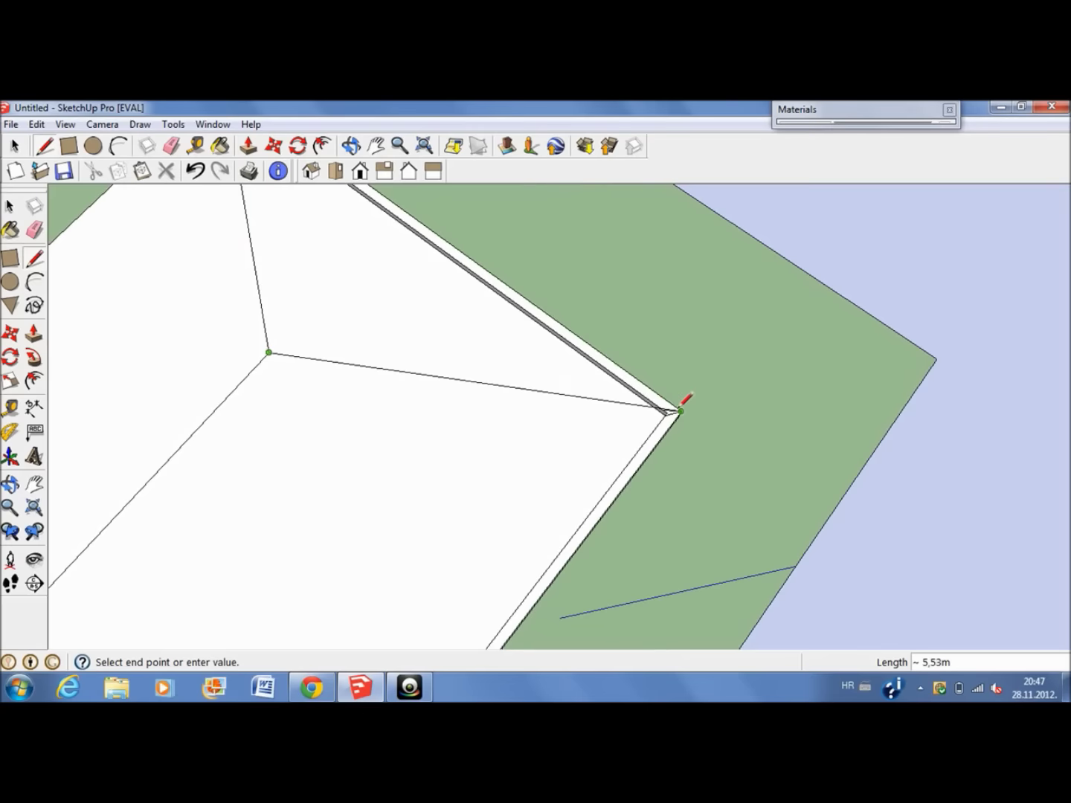
{"action": "left_click", "coordinate": [681, 410]}
{"action": "scroll", "coordinate": [681, 410], "scroll_direction": "down", "scroll_amount": 5}
Draw another hip edge from a slab corner and check the roof from above.
{"action": "middle_click_drag", "start_coordinate": [370, 390], "coordinate": [451, 457]}
{"action": "scroll", "coordinate": [451, 457], "scroll_direction": "up", "scroll_amount": 5}
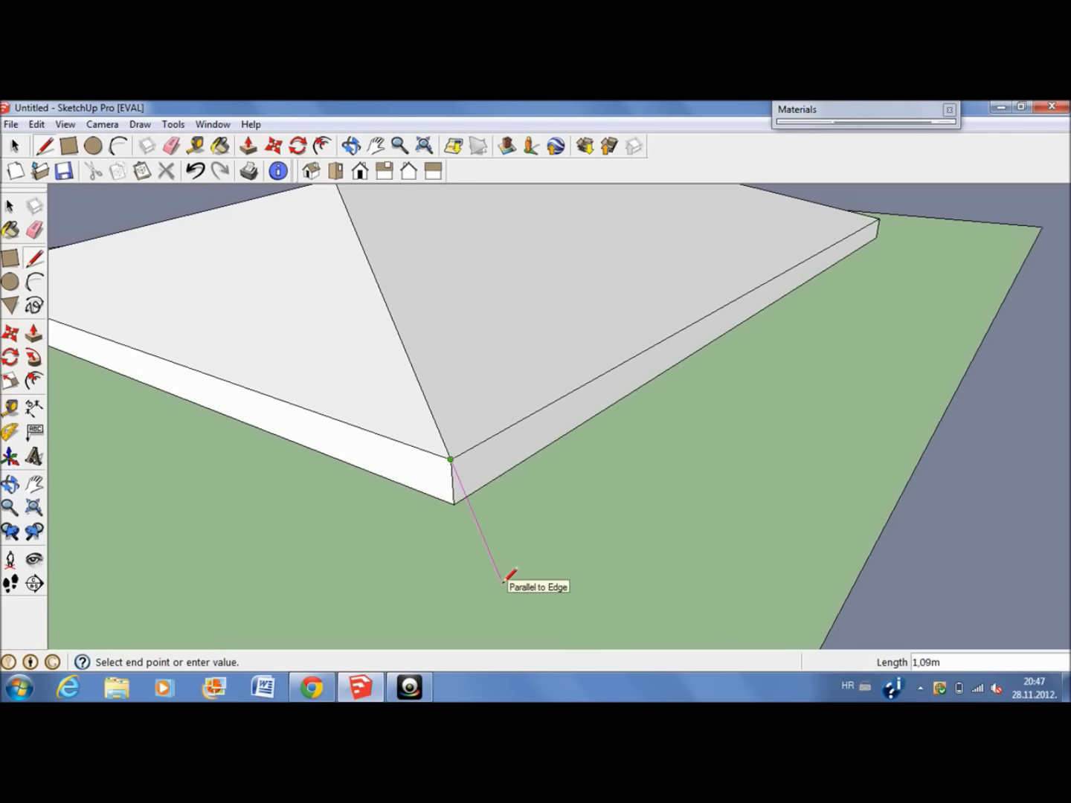
{"action": "scroll", "coordinate": [876, 291], "scroll_direction": "down", "scroll_amount": 2}
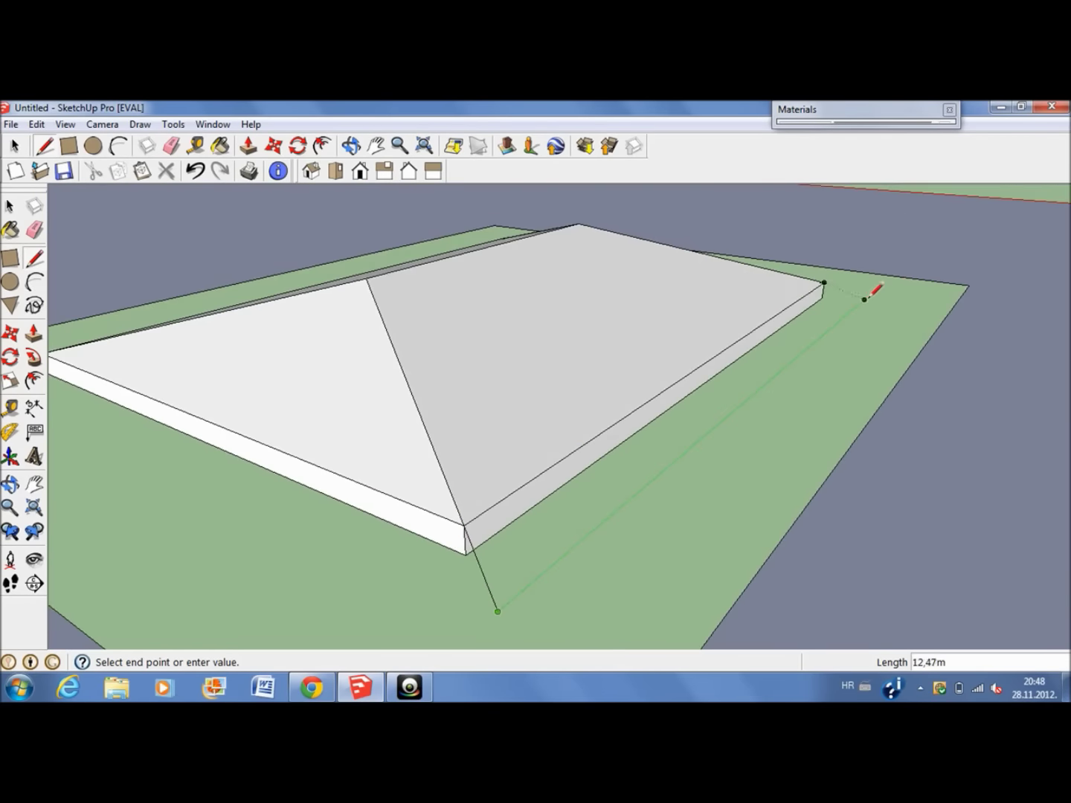
{"action": "scroll", "coordinate": [880, 285], "scroll_direction": "up", "scroll_amount": 3}
{"action": "left_click", "coordinate": [970, 332]}
{"action": "scroll", "coordinate": [909, 352], "scroll_direction": "down", "scroll_amount": 1}
{"action": "mouse_move", "coordinate": [908, 352]}
{"action": "middle_mouse_down"}
{"action": "mouse_move", "coordinate": [856, 382]}
{"action": "mouse_move", "coordinate": [746, 574]}
{"action": "middle_mouse_up"}
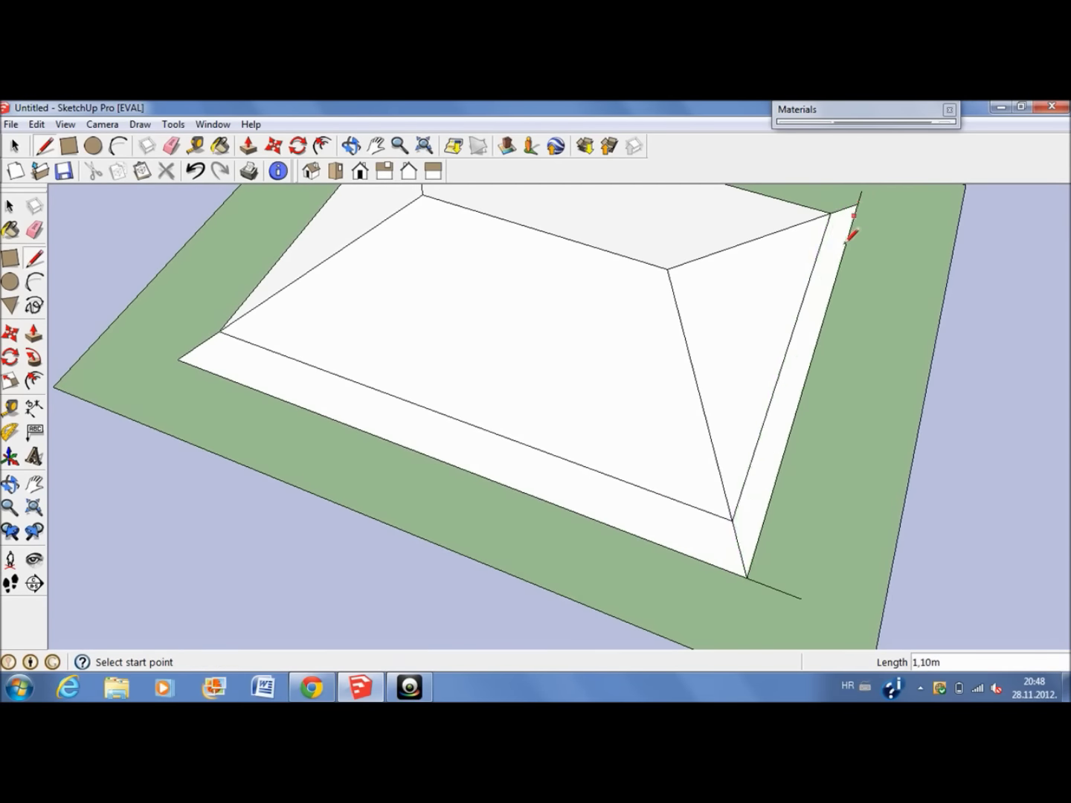
{"action": "scroll", "coordinate": [624, 245], "scroll_direction": "down", "scroll_amount": 2}
{"action": "scroll", "coordinate": [647, 230], "scroll_direction": "up", "scroll_amount": 2}
{"action": "scroll", "coordinate": [579, 290], "scroll_direction": "down", "scroll_amount": 3}
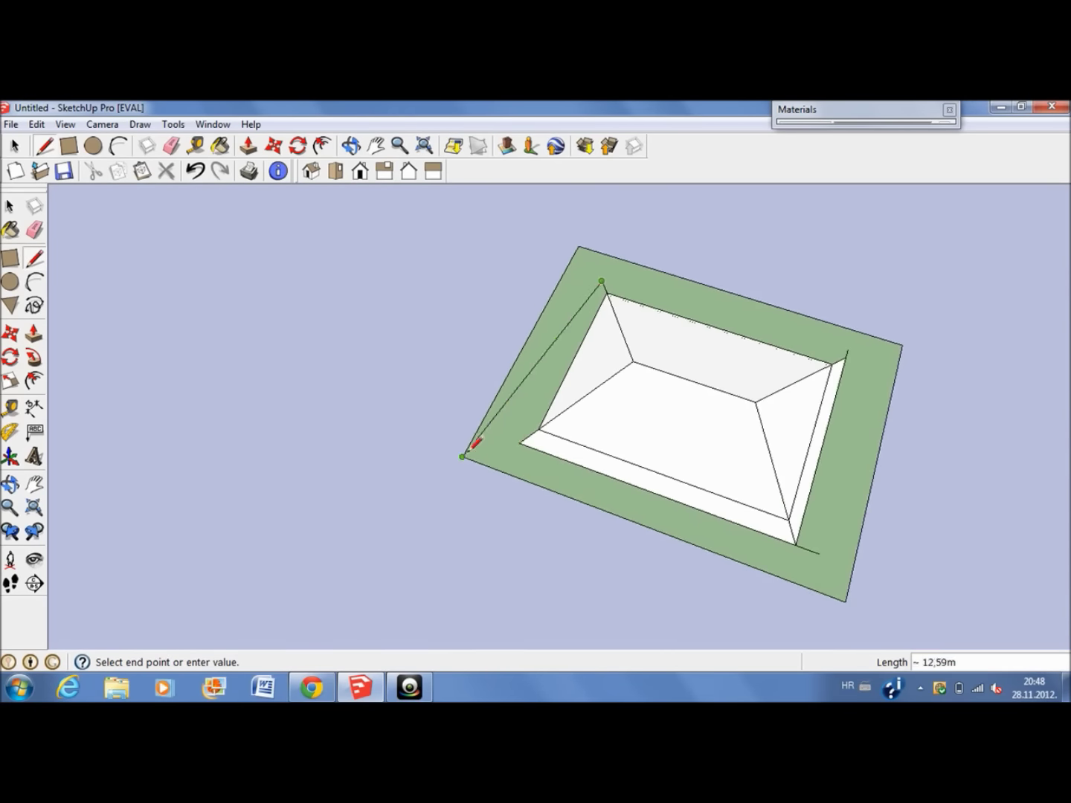
Erase the stray edge and dashed guide line at the roof corner.
{"action": "scroll", "coordinate": [740, 577], "scroll_direction": "up", "scroll_amount": 1}
{"action": "scroll", "coordinate": [694, 516], "scroll_direction": "up", "scroll_amount": 4}
{"action": "mouse_move", "coordinate": [693, 516]}
{"action": "middle_mouse_down"}
{"action": "mouse_move", "coordinate": [665, 424]}
{"action": "mouse_move", "coordinate": [780, 351]}
{"action": "mouse_move", "coordinate": [826, 478]}
{"action": "middle_mouse_up"}
{"action": "key", "text": "e"}
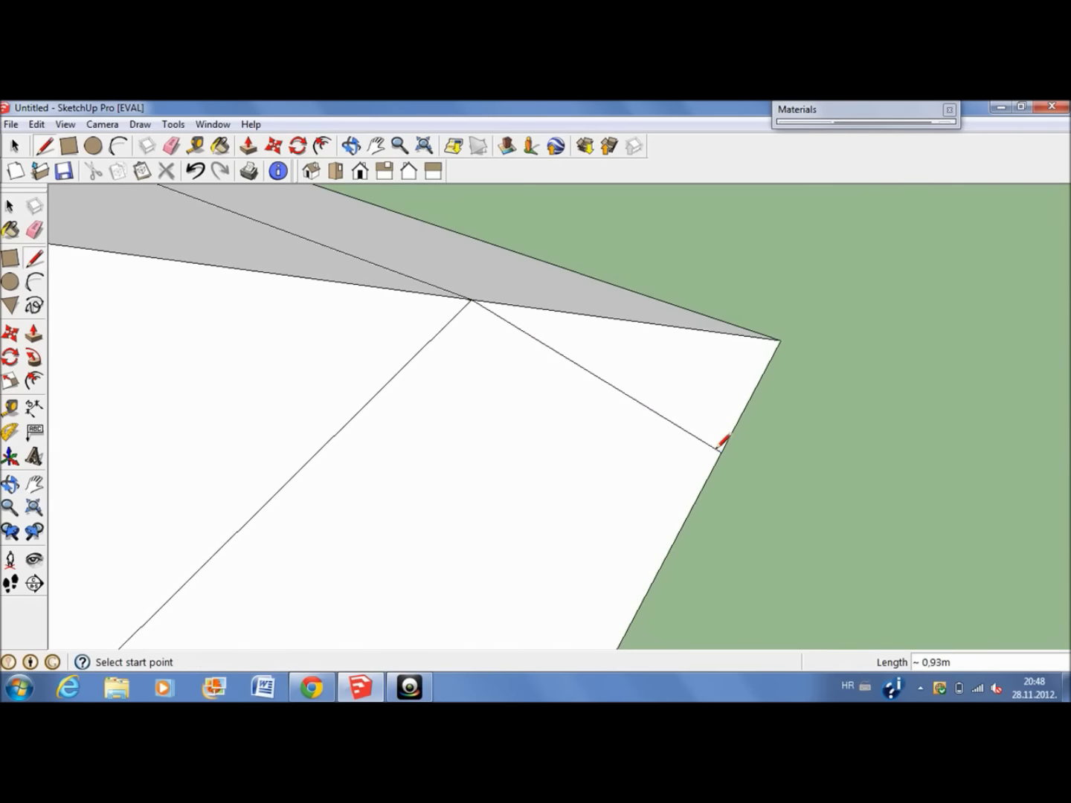
{"action": "middle_click_drag", "start_coordinate": [710, 447], "coordinate": [766, 369]}
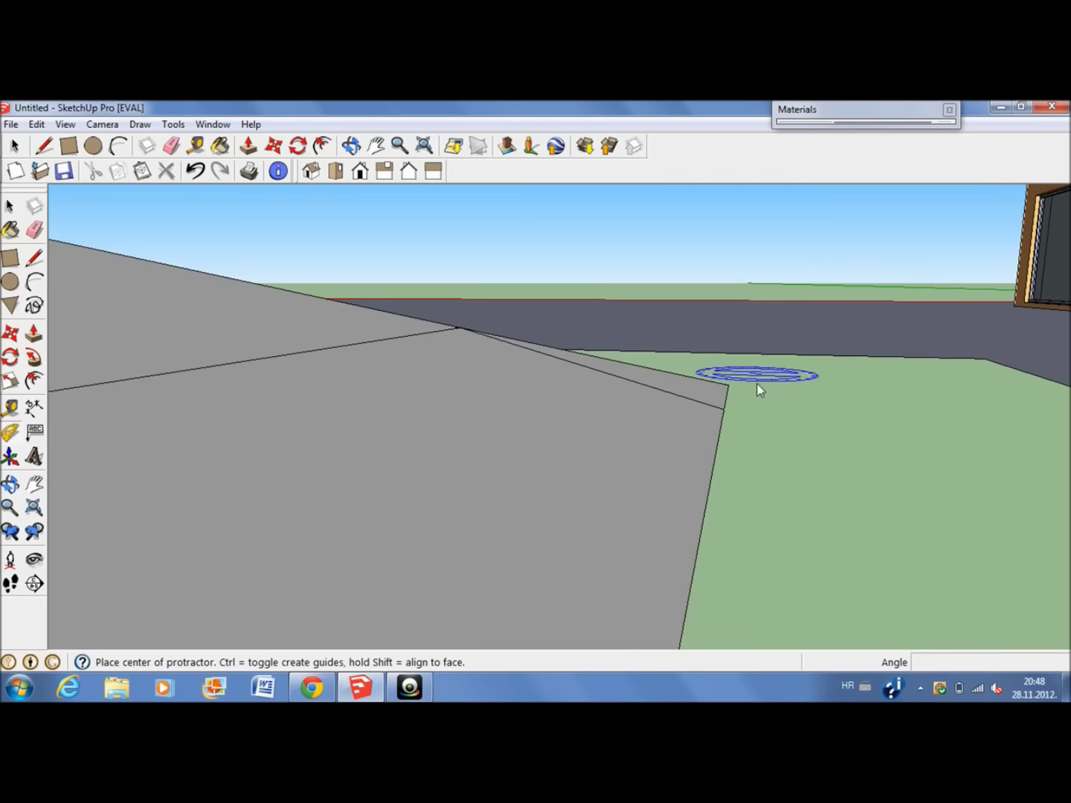
{"action": "middle_click_drag", "start_coordinate": [727, 419], "coordinate": [6, 350]}
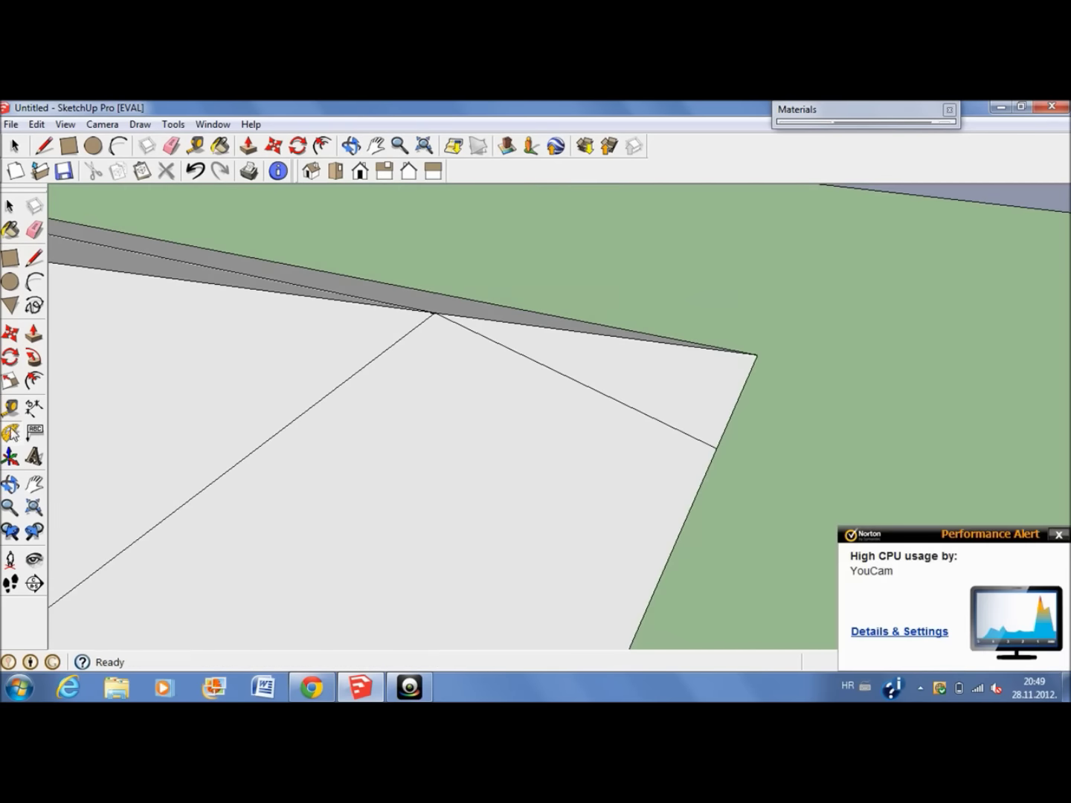
{"action": "right_click", "coordinate": [764, 460]}
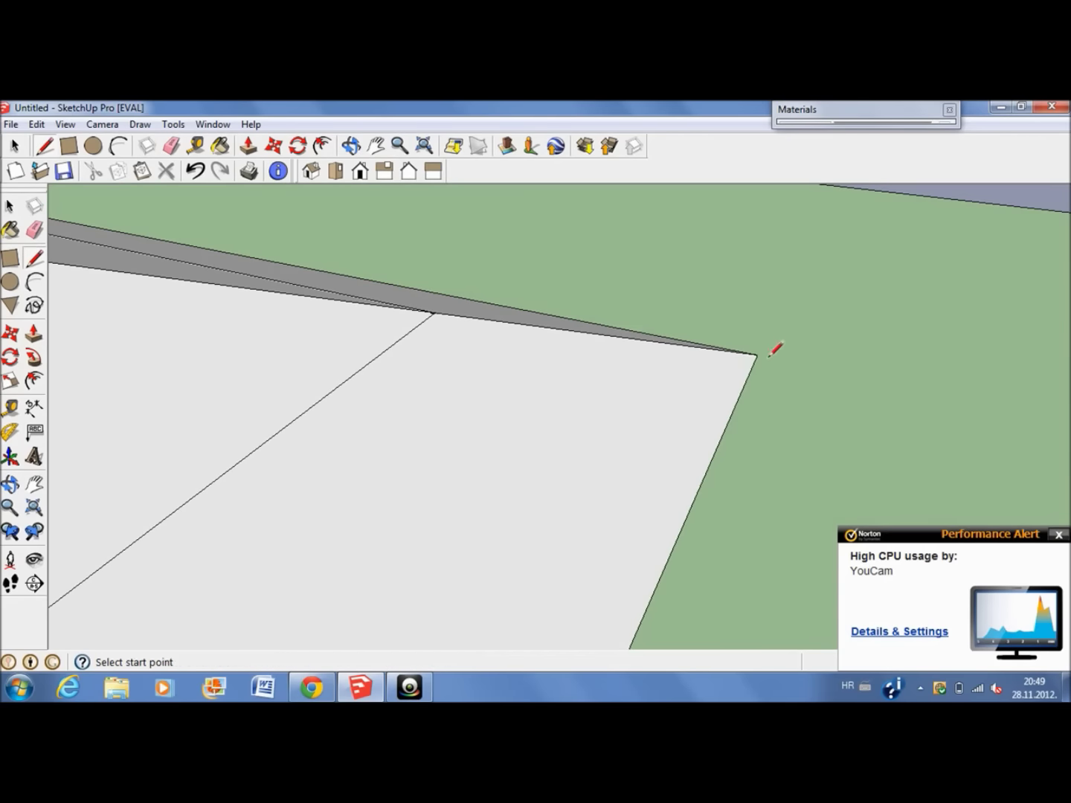
{"action": "middle_click_drag", "start_coordinate": [768, 337], "coordinate": [827, 359]}
{"action": "mouse_move", "coordinate": [783, 462]}
{"action": "middle_mouse_down"}
{"action": "mouse_move", "coordinate": [805, 395]}
{"action": "mouse_move", "coordinate": [740, 438]}
{"action": "mouse_move", "coordinate": [414, 363]}
{"action": "mouse_move", "coordinate": [322, 371]}
{"action": "mouse_move", "coordinate": [318, 305]}
{"action": "mouse_move", "coordinate": [220, 387]}
{"action": "mouse_move", "coordinate": [590, 547]}
{"action": "middle_mouse_up"}
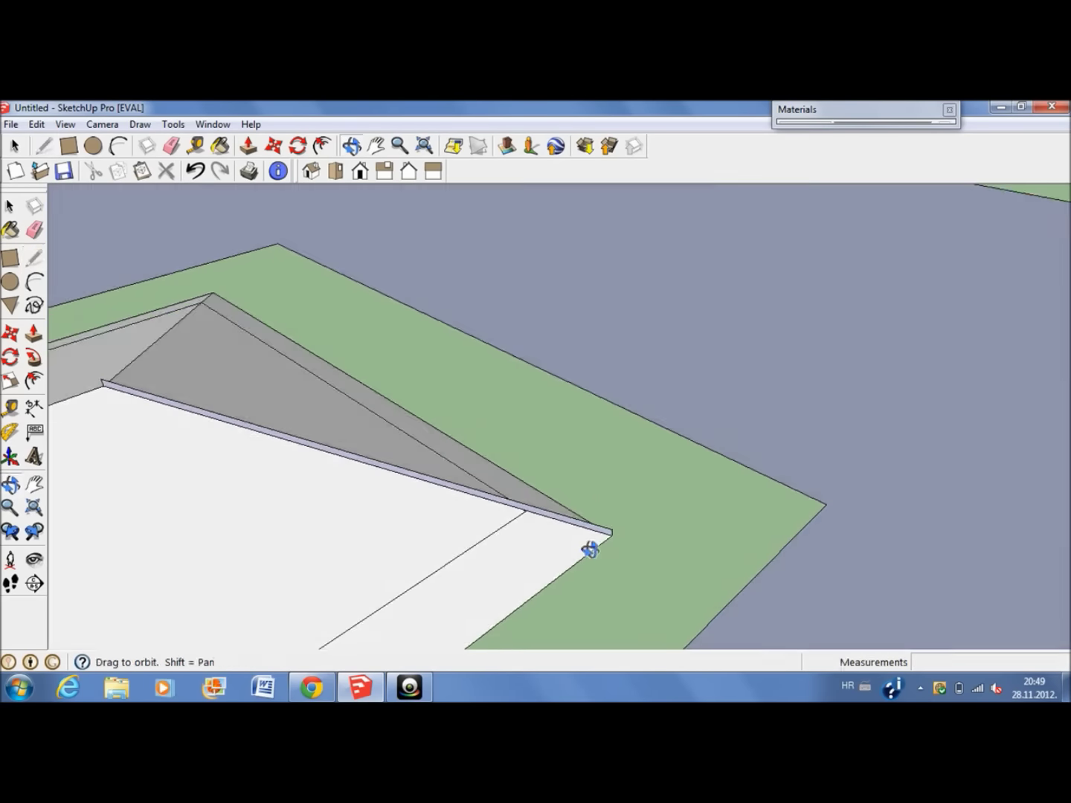
Redraw the roof-corner edges and start a rectangle at the sloped strip's base.
{"action": "left_click", "coordinate": [608, 546]}
{"action": "left_click", "coordinate": [210, 258]}
{"action": "scroll", "coordinate": [211, 252], "scroll_direction": "up", "scroll_amount": 2}
{"action": "scroll", "coordinate": [214, 250], "scroll_direction": "up", "scroll_amount": 2}
{"action": "mouse_move", "coordinate": [214, 251]}
{"action": "middle_mouse_down"}
{"action": "mouse_move", "coordinate": [267, 533]}
{"action": "mouse_move", "coordinate": [601, 497]}
{"action": "mouse_move", "coordinate": [555, 522]}
{"action": "mouse_move", "coordinate": [599, 584]}
{"action": "mouse_move", "coordinate": [573, 611]}
{"action": "mouse_move", "coordinate": [653, 428]}
{"action": "mouse_move", "coordinate": [147, 381]}
{"action": "middle_mouse_up"}
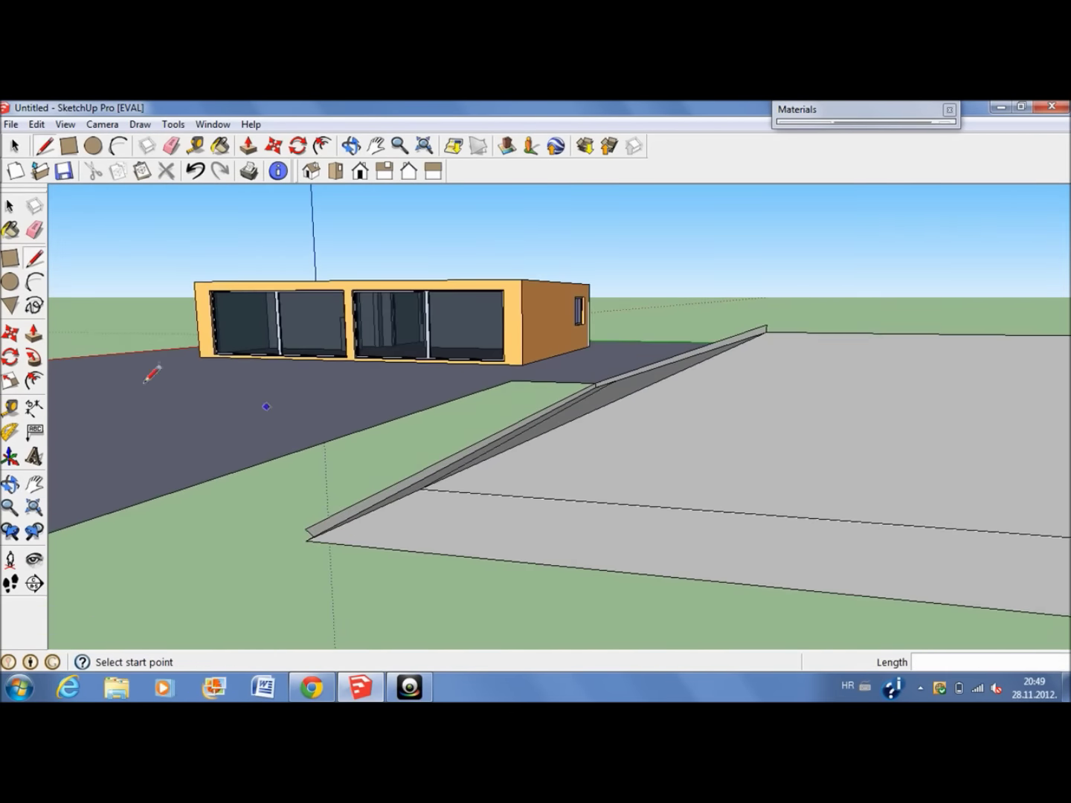
{"action": "left_click", "coordinate": [318, 541]}
{"action": "scroll", "coordinate": [316, 539], "scroll_direction": "up", "scroll_amount": 3}
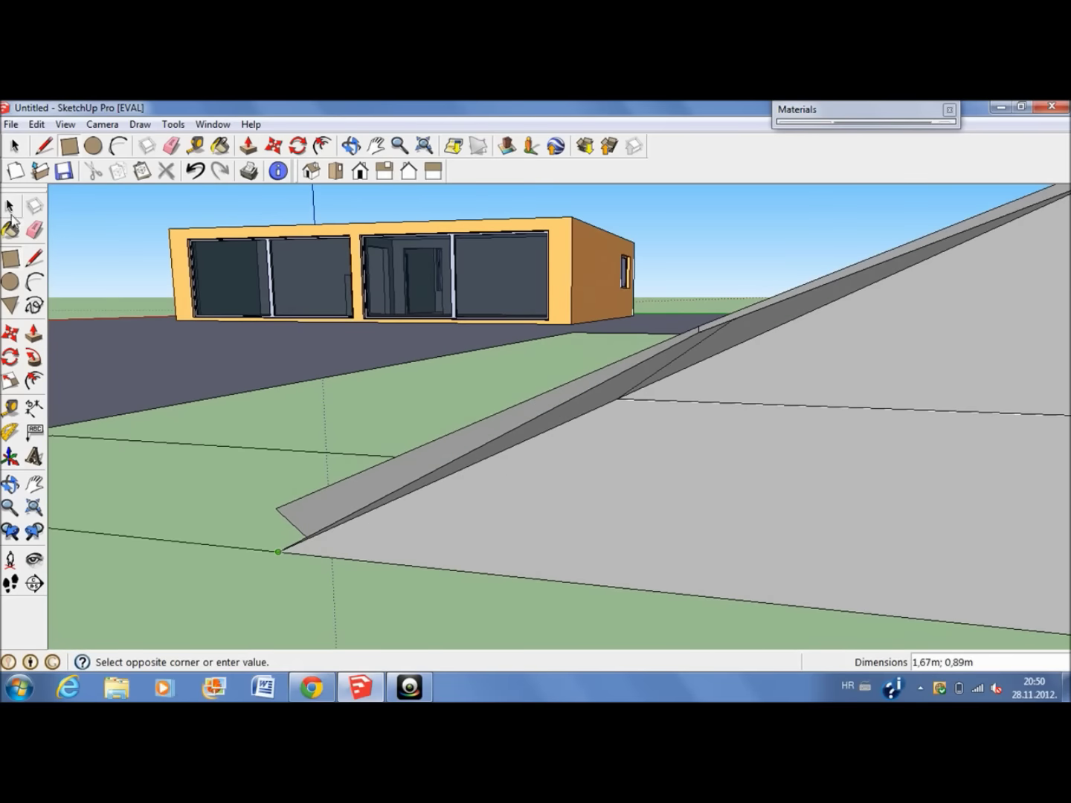
Start a rectangle at the slab corner and place a corner at the roof ridge.
{"action": "middle_click_drag", "start_coordinate": [249, 514], "coordinate": [313, 513]}
{"action": "right_click", "coordinate": [316, 539]}
{"action": "left_click", "coordinate": [365, 565]}
{"action": "mouse_move", "coordinate": [365, 565]}
{"action": "middle_mouse_down"}
{"action": "mouse_move", "coordinate": [168, 514]}
{"action": "mouse_move", "coordinate": [289, 485]}
{"action": "middle_mouse_up"}
{"action": "left_click", "coordinate": [288, 484]}
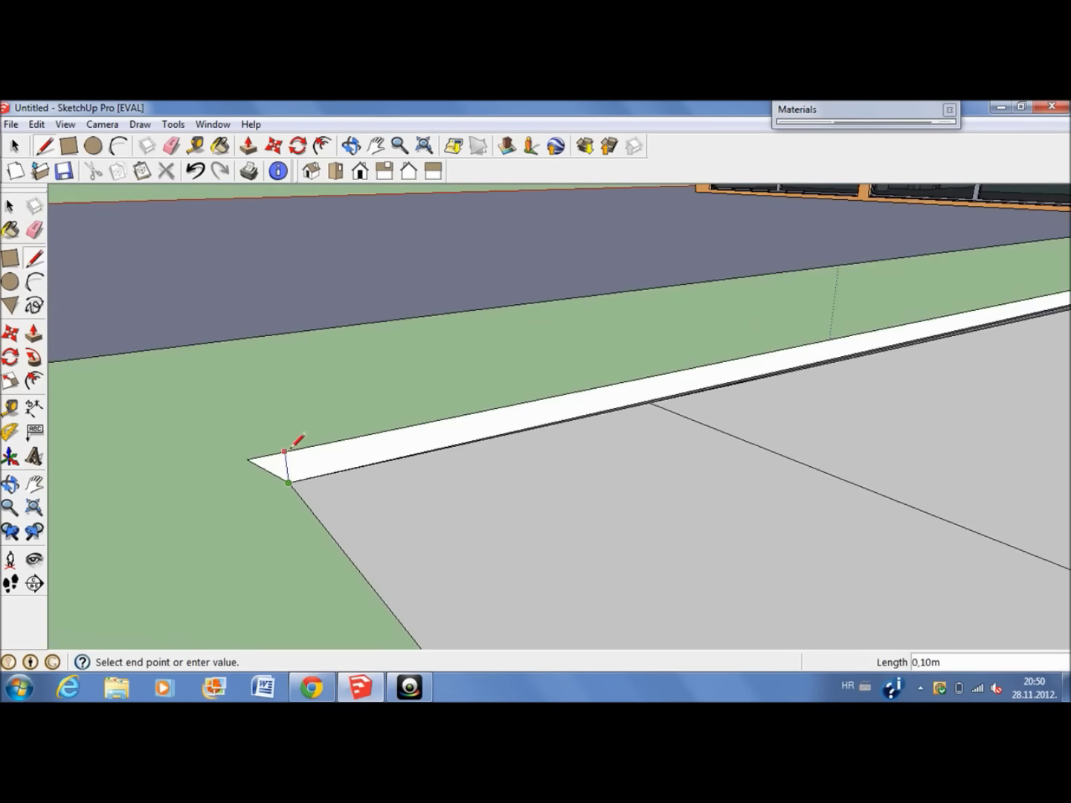
{"action": "left_click", "coordinate": [13, 258]}
{"action": "left_click", "coordinate": [290, 480]}
{"action": "mouse_move", "coordinate": [365, 546]}
{"action": "middle_mouse_down"}
{"action": "mouse_move", "coordinate": [191, 454]}
{"action": "mouse_move", "coordinate": [712, 627]}
{"action": "middle_mouse_up"}
{"action": "scroll", "coordinate": [712, 627], "scroll_direction": "up", "scroll_amount": 3}
{"action": "scroll", "coordinate": [878, 294], "scroll_direction": "up", "scroll_amount": 3}
{"action": "mouse_move", "coordinate": [877, 293]}
{"action": "middle_mouse_down"}
{"action": "mouse_move", "coordinate": [266, 257]}
{"action": "mouse_move", "coordinate": [263, 270]}
{"action": "mouse_move", "coordinate": [521, 431]}
{"action": "middle_mouse_up"}
{"action": "scroll", "coordinate": [606, 437], "scroll_direction": "down", "scroll_amount": 5}
{"action": "left_click", "coordinate": [356, 304]}
{"action": "scroll", "coordinate": [357, 304], "scroll_direction": "up", "scroll_amount": 3}
{"action": "scroll", "coordinate": [247, 403], "scroll_direction": "down", "scroll_amount": 4}
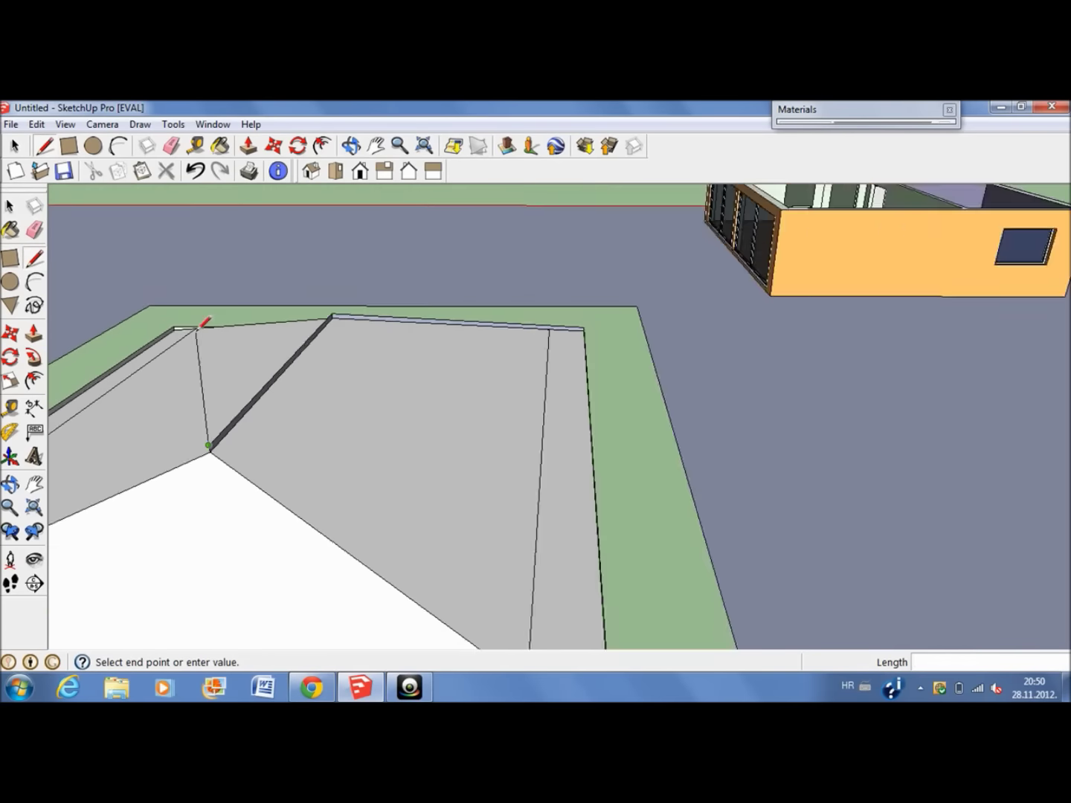
Erase the leftover edges around the roof eaves near the slab corner.
{"action": "key", "text": "e"}
{"action": "middle_click_drag", "start_coordinate": [178, 423], "coordinate": [297, 423]}
{"action": "scroll", "coordinate": [575, 363], "scroll_direction": "up", "scroll_amount": 5}
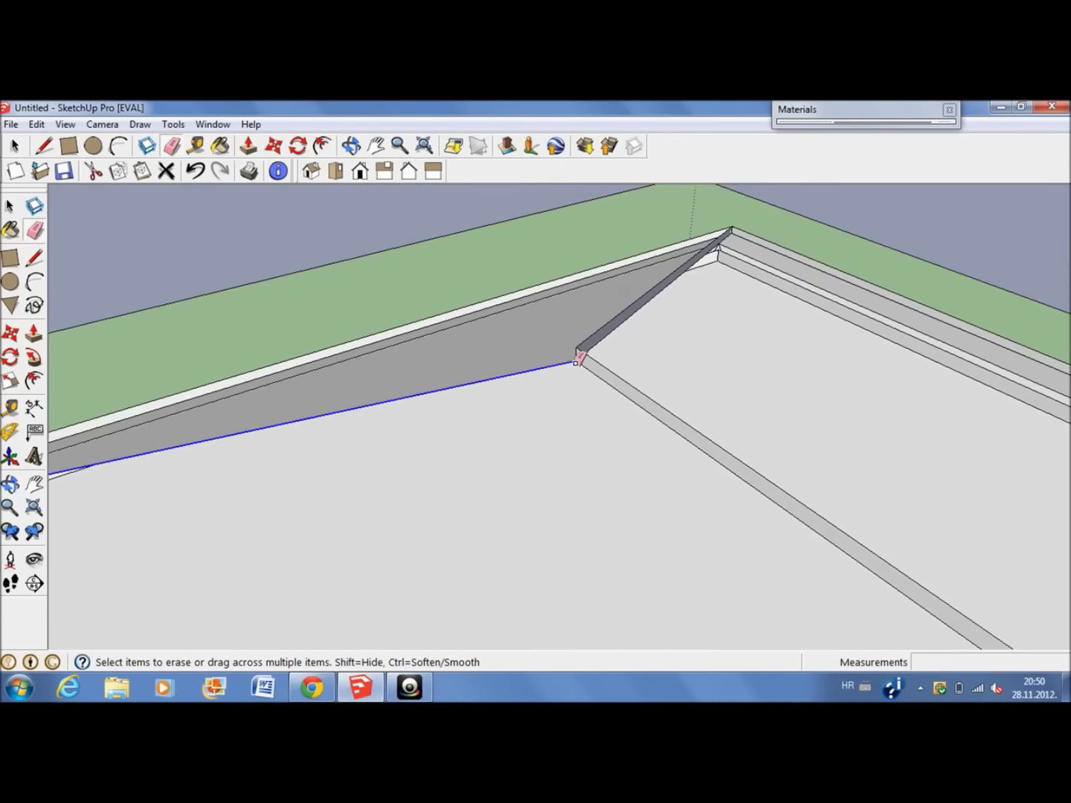
{"action": "middle_click_drag", "start_coordinate": [557, 352], "coordinate": [485, 378]}
{"action": "scroll", "coordinate": [815, 325], "scroll_direction": "up", "scroll_amount": 5}
{"action": "scroll", "coordinate": [689, 421], "scroll_direction": "up", "scroll_amount": 3}
{"action": "mouse_move", "coordinate": [689, 420]}
{"action": "middle_mouse_down"}
{"action": "mouse_move", "coordinate": [343, 399]}
{"action": "mouse_move", "coordinate": [502, 402]}
{"action": "mouse_move", "coordinate": [432, 565]}
{"action": "mouse_move", "coordinate": [390, 507]}
{"action": "mouse_move", "coordinate": [391, 625]}
{"action": "mouse_move", "coordinate": [412, 546]}
{"action": "mouse_move", "coordinate": [615, 524]}
{"action": "mouse_move", "coordinate": [610, 574]}
{"action": "mouse_move", "coordinate": [681, 471]}
{"action": "mouse_move", "coordinate": [644, 632]}
{"action": "mouse_move", "coordinate": [610, 535]}
{"action": "middle_mouse_up"}
Try a line near the slab corner, cancel it, and view the slab from above.
{"action": "key", "text": "l"}
{"action": "left_click", "coordinate": [423, 216]}
{"action": "mouse_move", "coordinate": [422, 216]}
{"action": "middle_mouse_down"}
{"action": "mouse_move", "coordinate": [547, 248]}
{"action": "mouse_move", "coordinate": [666, 639]}
{"action": "mouse_move", "coordinate": [707, 445]}
{"action": "mouse_move", "coordinate": [532, 354]}
{"action": "mouse_move", "coordinate": [605, 364]}
{"action": "mouse_move", "coordinate": [700, 576]}
{"action": "mouse_move", "coordinate": [669, 312]}
{"action": "mouse_move", "coordinate": [677, 282]}
{"action": "mouse_move", "coordinate": [371, 313]}
{"action": "middle_mouse_up"}
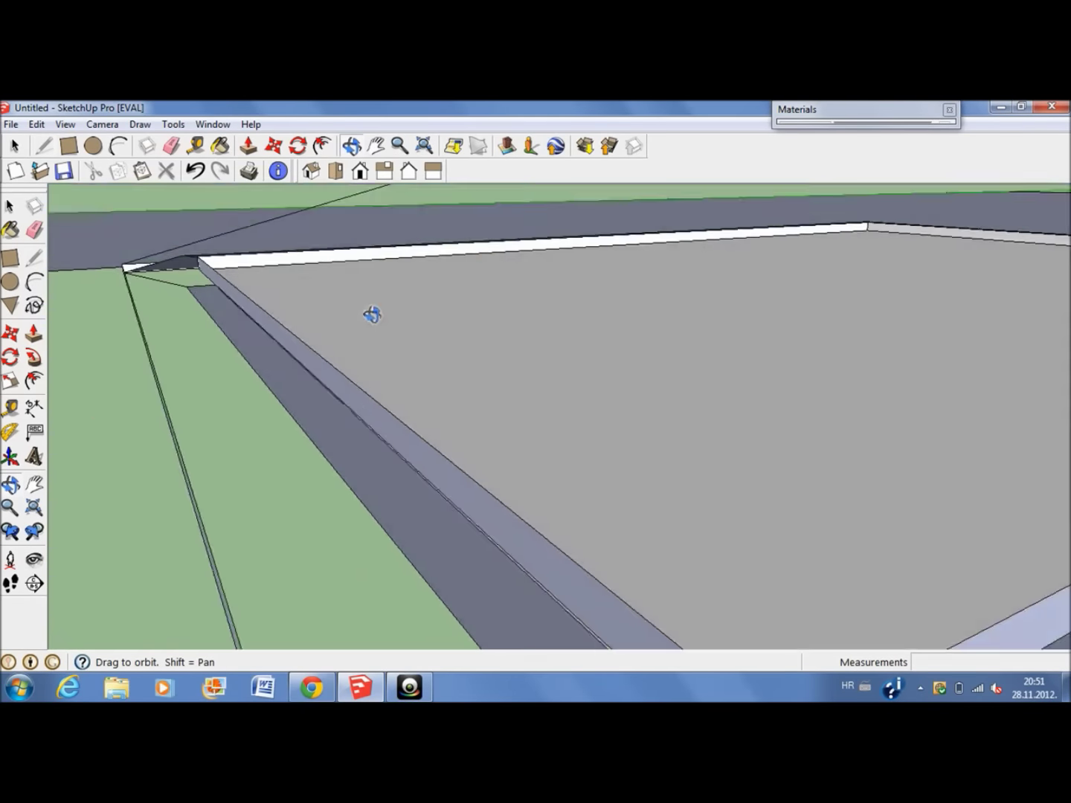
{"action": "left_click", "coordinate": [172, 268]}
{"action": "scroll", "coordinate": [169, 257], "scroll_direction": "up", "scroll_amount": 2}
{"action": "left_click", "coordinate": [196, 172]}
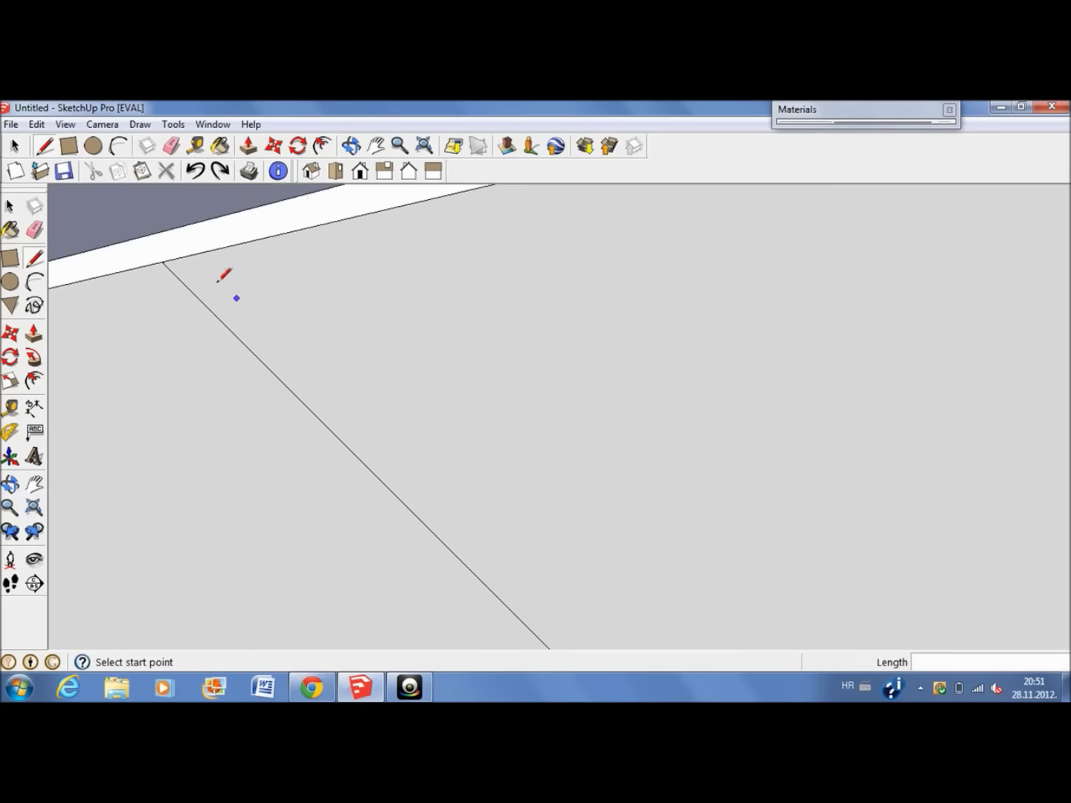
{"action": "scroll", "coordinate": [245, 352], "scroll_direction": "down", "scroll_amount": 5}
{"action": "mouse_move", "coordinate": [245, 351]}
{"action": "middle_mouse_down"}
{"action": "mouse_move", "coordinate": [353, 402]}
{"action": "mouse_move", "coordinate": [573, 413]}
{"action": "mouse_move", "coordinate": [495, 278]}
{"action": "mouse_move", "coordinate": [390, 278]}
{"action": "mouse_move", "coordinate": [435, 285]}
{"action": "middle_mouse_up"}
{"action": "mouse_move", "coordinate": [845, 254]}
{"action": "middle_mouse_down"}
{"action": "mouse_move", "coordinate": [809, 256]}
{"action": "mouse_move", "coordinate": [832, 359]}
{"action": "mouse_move", "coordinate": [879, 414]}
{"action": "middle_mouse_up"}
{"action": "scroll", "coordinate": [437, 465], "scroll_direction": "down", "scroll_amount": 3}
{"action": "scroll", "coordinate": [611, 378], "scroll_direction": "down", "scroll_amount": 3}
{"action": "scroll", "coordinate": [573, 346], "scroll_direction": "up", "scroll_amount": 3}
{"action": "scroll", "coordinate": [573, 263], "scroll_direction": "up", "scroll_amount": 3}
{"action": "scroll", "coordinate": [520, 268], "scroll_direction": "up", "scroll_amount": 2}
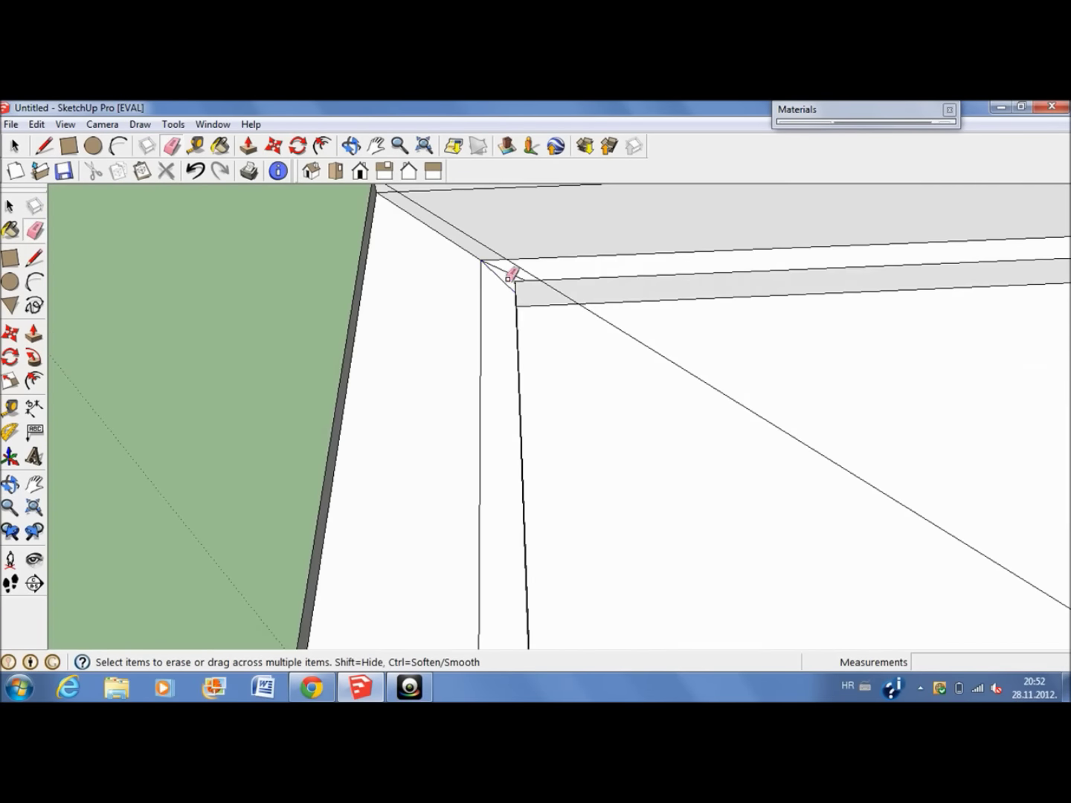
Start the hip line at the slab's lower-left roof corner.
{"action": "key", "text": "l"}
{"action": "scroll", "coordinate": [327, 325], "scroll_direction": "down", "scroll_amount": 5}
{"action": "scroll", "coordinate": [533, 540], "scroll_direction": "up", "scroll_amount": 5}
{"action": "left_click", "coordinate": [566, 599]}
{"action": "scroll", "coordinate": [566, 598], "scroll_direction": "down", "scroll_amount": 2}
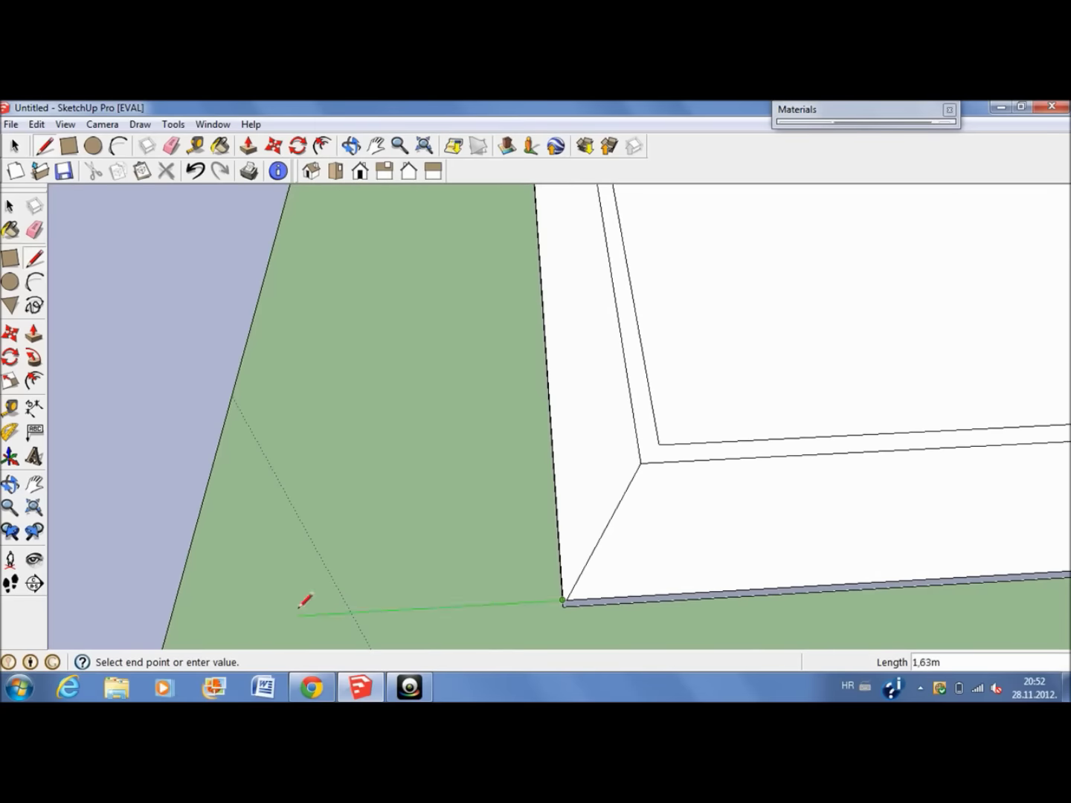
{"action": "scroll", "coordinate": [521, 521], "scroll_direction": "up", "scroll_amount": 3}
{"action": "middle_click_drag", "start_coordinate": [566, 299], "coordinate": [541, 508]}
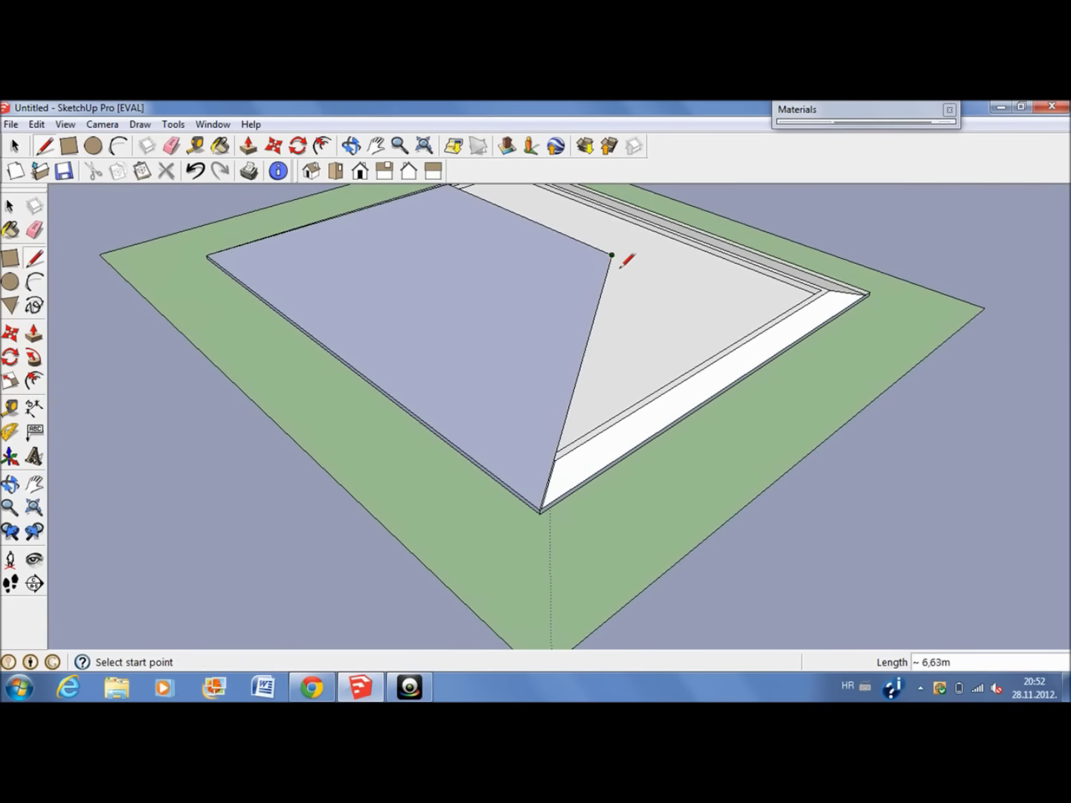
Complete the hip line from the ridge point down to the roof corner.
{"action": "left_click", "coordinate": [612, 255]}
{"action": "scroll", "coordinate": [884, 298], "scroll_direction": "up", "scroll_amount": 3}
{"action": "left_click", "coordinate": [884, 299]}
{"action": "mouse_move", "coordinate": [885, 299]}
{"action": "middle_mouse_down"}
{"action": "mouse_move", "coordinate": [638, 411]}
{"action": "mouse_move", "coordinate": [488, 586]}
{"action": "mouse_move", "coordinate": [531, 239]}
{"action": "middle_mouse_up"}
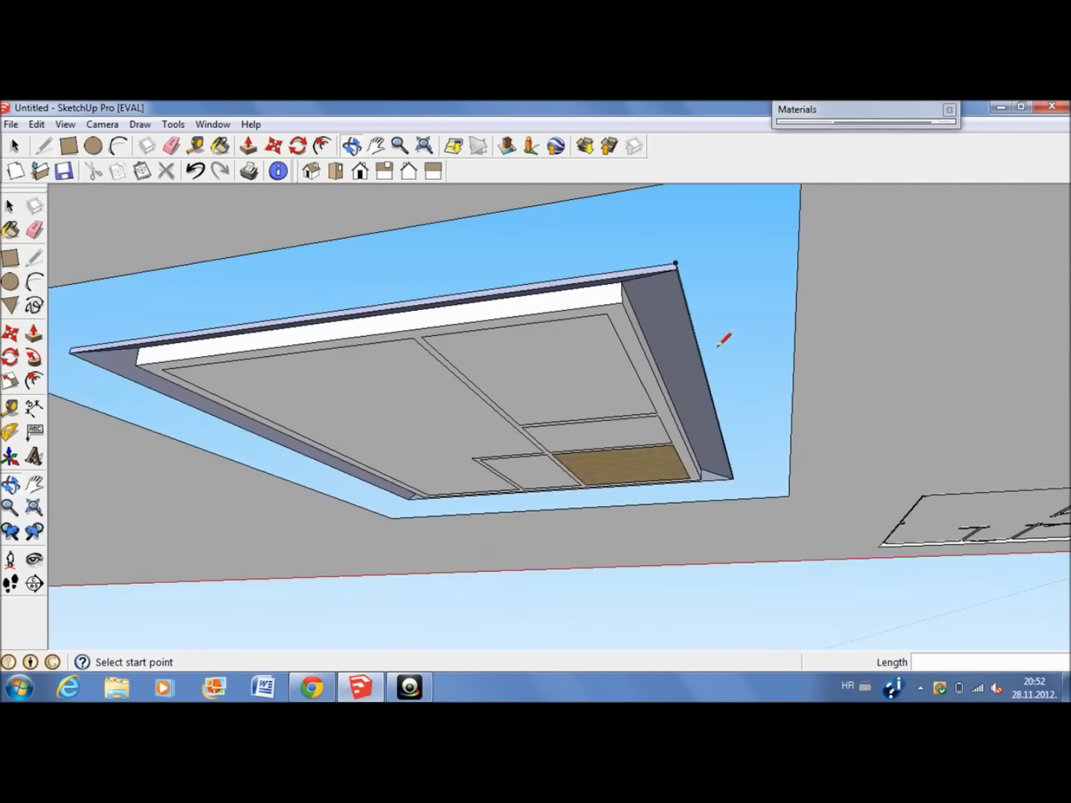
{"action": "scroll", "coordinate": [605, 354], "scroll_direction": "up", "scroll_amount": 3}
{"action": "mouse_move", "coordinate": [604, 354]}
{"action": "middle_mouse_down"}
{"action": "mouse_move", "coordinate": [565, 376]}
{"action": "mouse_move", "coordinate": [588, 402]}
{"action": "mouse_move", "coordinate": [670, 298]}
{"action": "middle_mouse_up"}
Paint the sloped roof faces with the dark Roofing shingles material.
{"action": "left_click", "coordinate": [808, 115]}
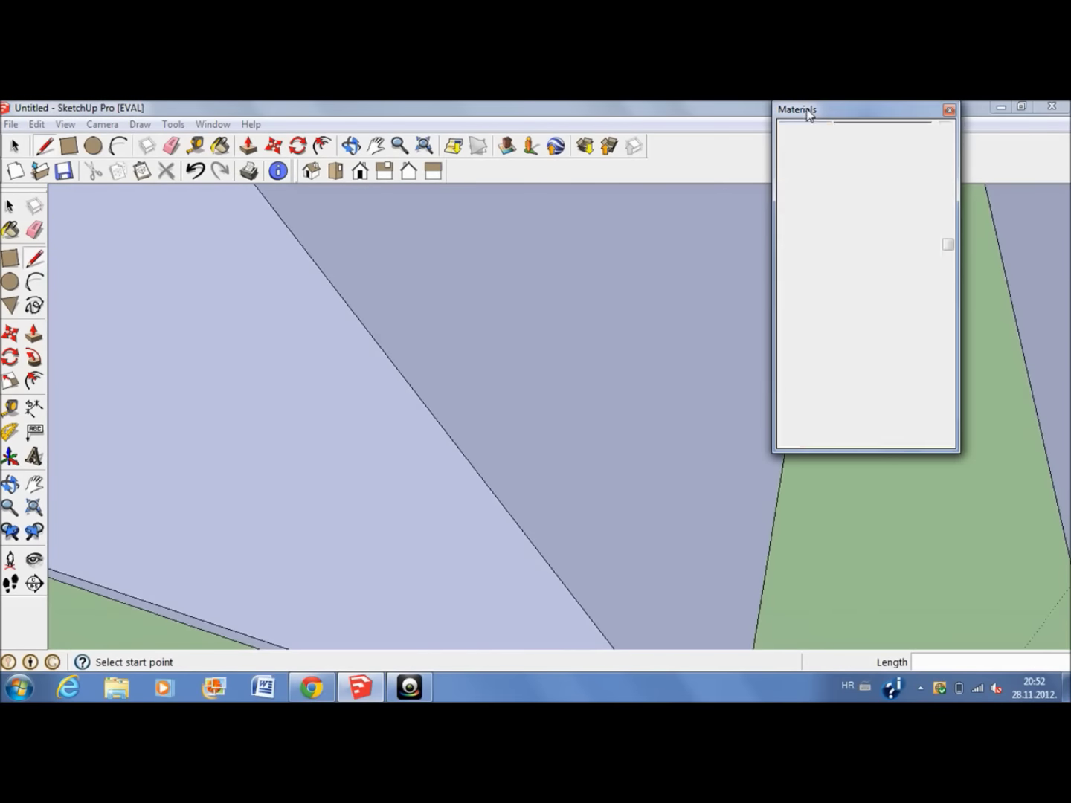
{"action": "left_click", "coordinate": [879, 212]}
{"action": "left_click", "coordinate": [865, 380]}
{"action": "left_click", "coordinate": [913, 250]}
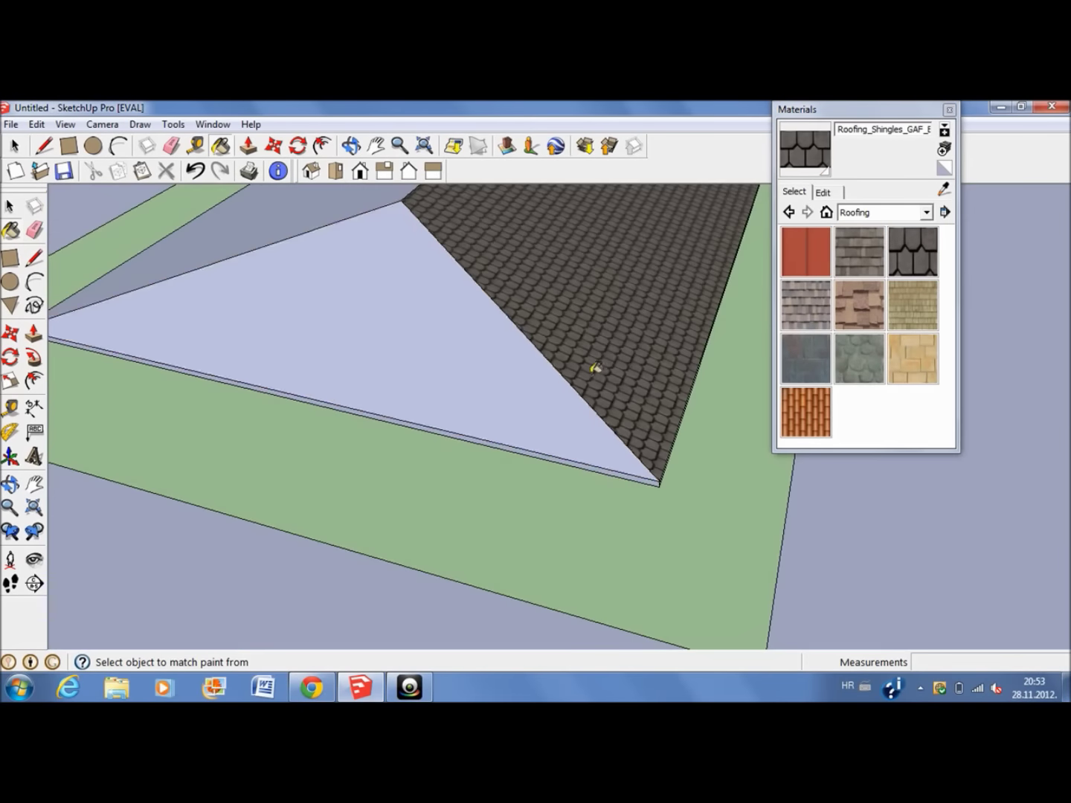
{"action": "scroll", "coordinate": [593, 371], "scroll_direction": "up", "scroll_amount": 3}
{"action": "scroll", "coordinate": [414, 291], "scroll_direction": "down", "scroll_amount": 5}
{"action": "scroll", "coordinate": [414, 291], "scroll_direction": "up", "scroll_amount": 3}
{"action": "middle_click_drag", "start_coordinate": [414, 290], "coordinate": [359, 305]}
{"action": "scroll", "coordinate": [349, 502], "scroll_direction": "down", "scroll_amount": 5}
{"action": "scroll", "coordinate": [327, 588], "scroll_direction": "up", "scroll_amount": 5}
{"action": "scroll", "coordinate": [327, 588], "scroll_direction": "down", "scroll_amount": 3}
Apply Color_002 from the Colors collection to the roof underside and check it.
{"action": "left_click", "coordinate": [927, 212]}
{"action": "left_click", "coordinate": [866, 282]}
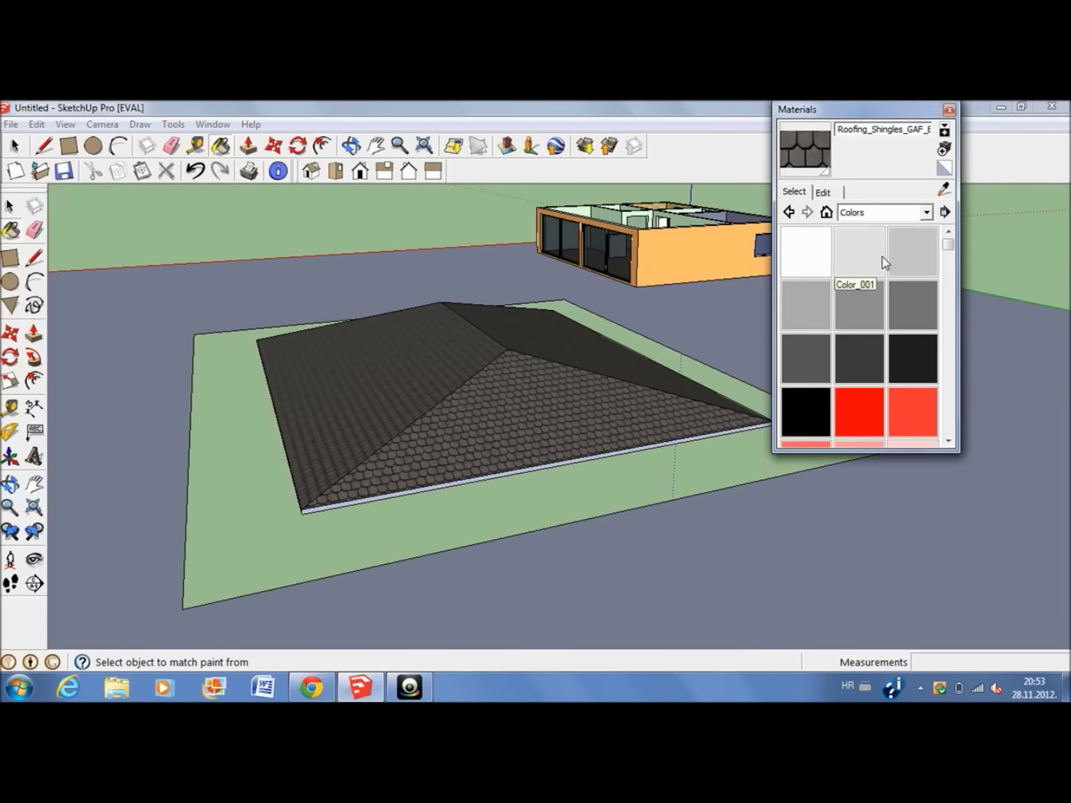
{"action": "left_click", "coordinate": [913, 251]}
{"action": "scroll", "coordinate": [285, 508], "scroll_direction": "up", "scroll_amount": 5}
{"action": "mouse_move", "coordinate": [285, 508]}
{"action": "middle_mouse_down"}
{"action": "mouse_move", "coordinate": [394, 251]}
{"action": "mouse_move", "coordinate": [473, 481]}
{"action": "mouse_move", "coordinate": [297, 511]}
{"action": "mouse_move", "coordinate": [462, 638]}
{"action": "mouse_move", "coordinate": [354, 447]}
{"action": "mouse_move", "coordinate": [506, 507]}
{"action": "mouse_move", "coordinate": [307, 221]}
{"action": "middle_mouse_up"}
{"action": "scroll", "coordinate": [306, 221], "scroll_direction": "up", "scroll_amount": 3}
{"action": "mouse_move", "coordinate": [450, 224]}
{"action": "middle_mouse_down"}
{"action": "mouse_move", "coordinate": [425, 490]}
{"action": "mouse_move", "coordinate": [622, 376]}
{"action": "middle_mouse_up"}
{"action": "scroll", "coordinate": [737, 399], "scroll_direction": "up", "scroll_amount": 3}
{"action": "scroll", "coordinate": [619, 507], "scroll_direction": "up", "scroll_amount": 3}
{"action": "mouse_move", "coordinate": [619, 507]}
{"action": "middle_mouse_down"}
{"action": "mouse_move", "coordinate": [450, 454]}
{"action": "mouse_move", "coordinate": [272, 576]}
{"action": "mouse_move", "coordinate": [630, 315]}
{"action": "middle_mouse_up"}
{"action": "middle_click_drag", "start_coordinate": [560, 323], "coordinate": [513, 461]}
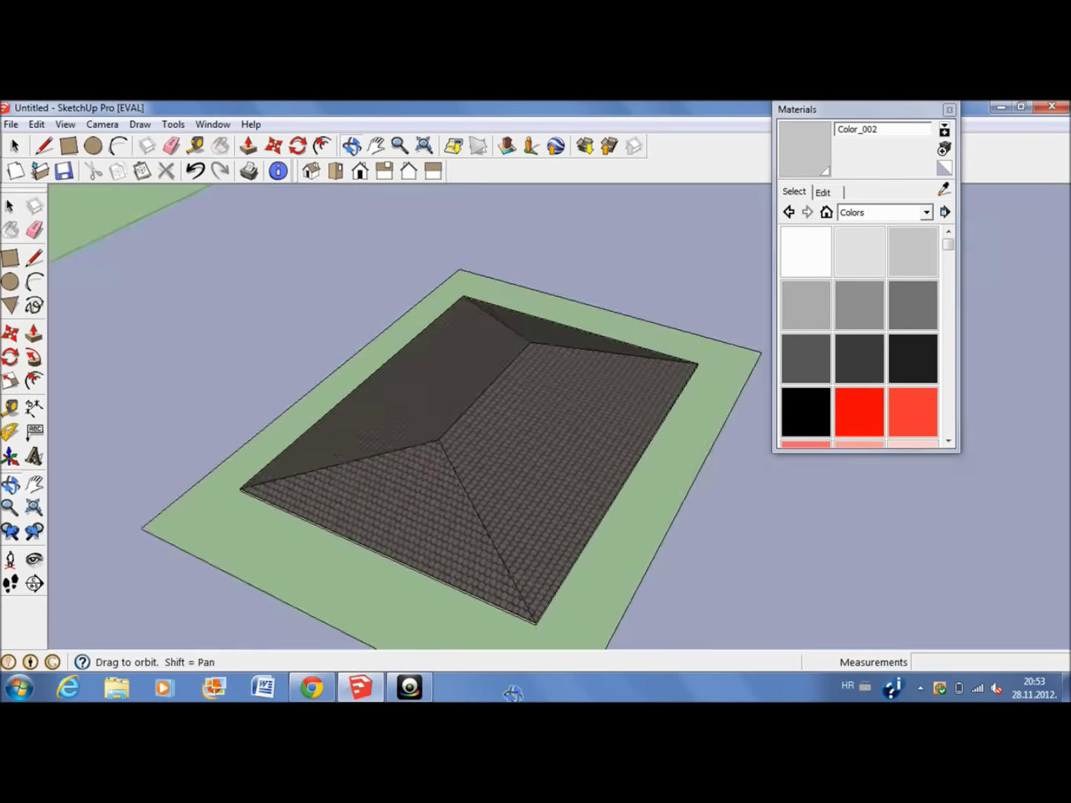
{"action": "scroll", "coordinate": [626, 450], "scroll_direction": "up", "scroll_amount": 2}
Draw a trial rectangle on the ground, then bring the house into view.
{"action": "middle_click_drag", "start_coordinate": [411, 338], "coordinate": [347, 361]}
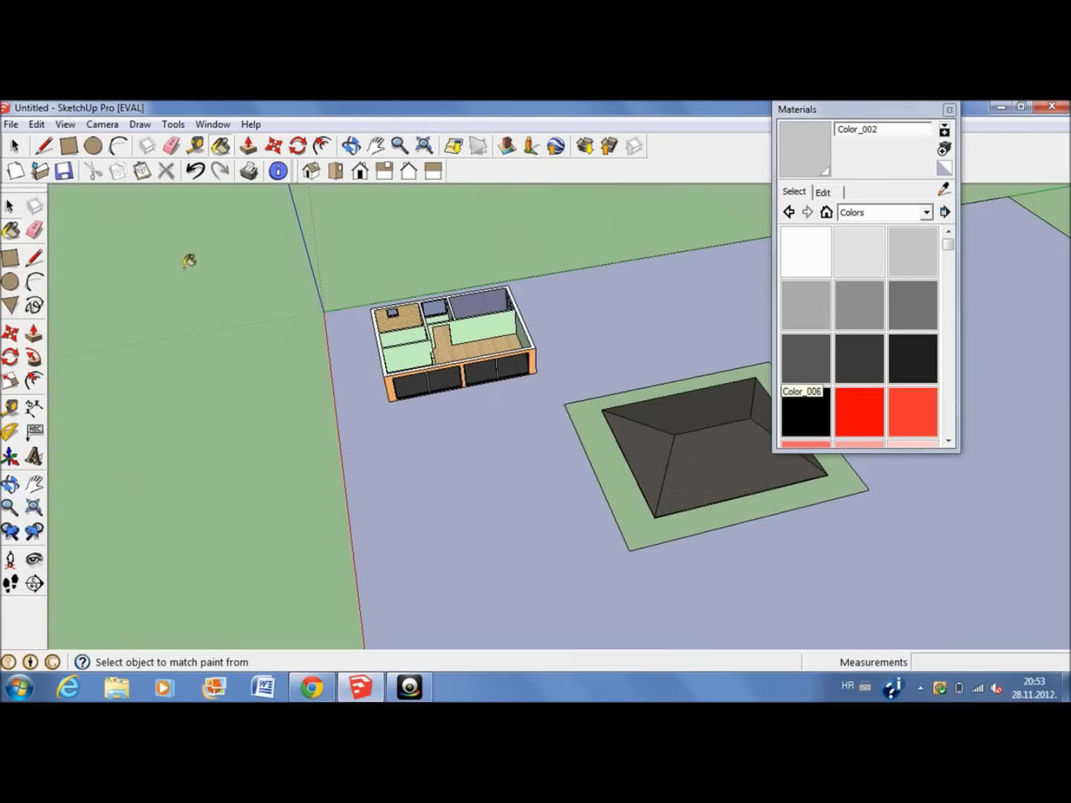
{"action": "left_click", "coordinate": [325, 313]}
{"action": "scroll", "coordinate": [592, 406], "scroll_direction": "up", "scroll_amount": 2}
{"action": "left_click", "coordinate": [595, 411]}
{"action": "scroll", "coordinate": [600, 414], "scroll_direction": "up", "scroll_amount": 3}
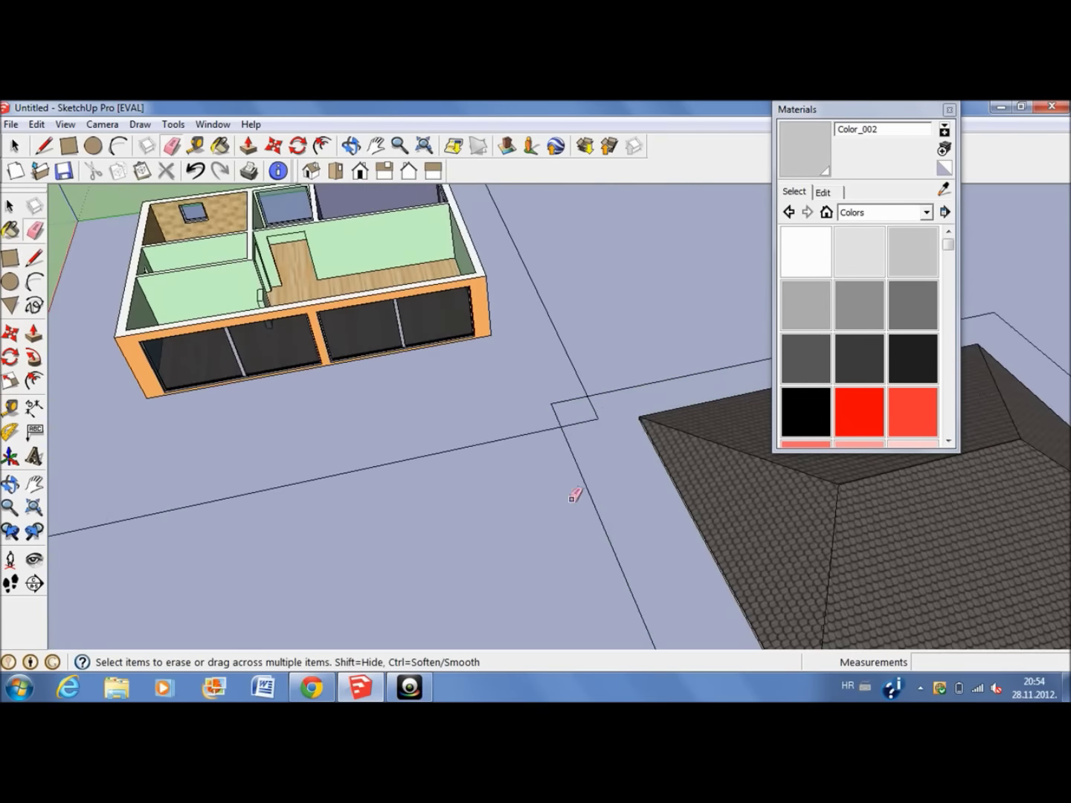
{"action": "scroll", "coordinate": [605, 393], "scroll_direction": "down", "scroll_amount": 4}
{"action": "scroll", "coordinate": [516, 360], "scroll_direction": "down", "scroll_amount": 4}
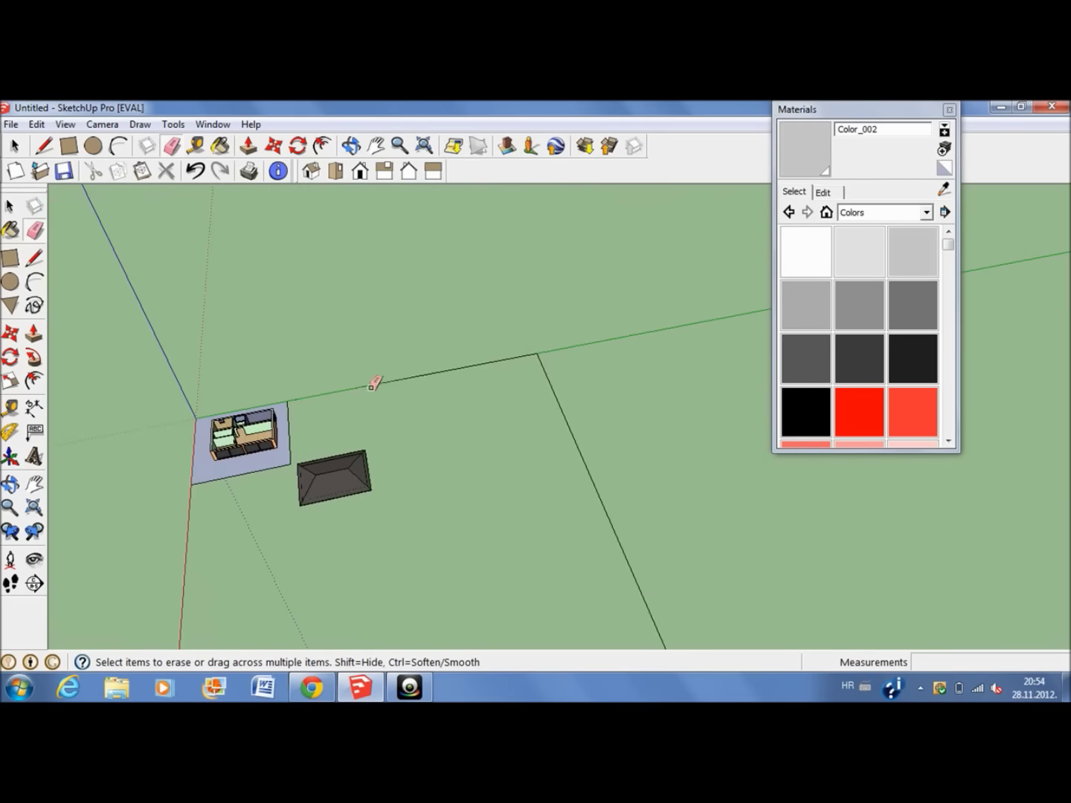
{"action": "scroll", "coordinate": [285, 406], "scroll_direction": "up", "scroll_amount": 5}
{"action": "mouse_move", "coordinate": [285, 406]}
{"action": "middle_mouse_down"}
{"action": "mouse_move", "coordinate": [327, 352]}
{"action": "mouse_move", "coordinate": [672, 448]}
{"action": "middle_mouse_up"}
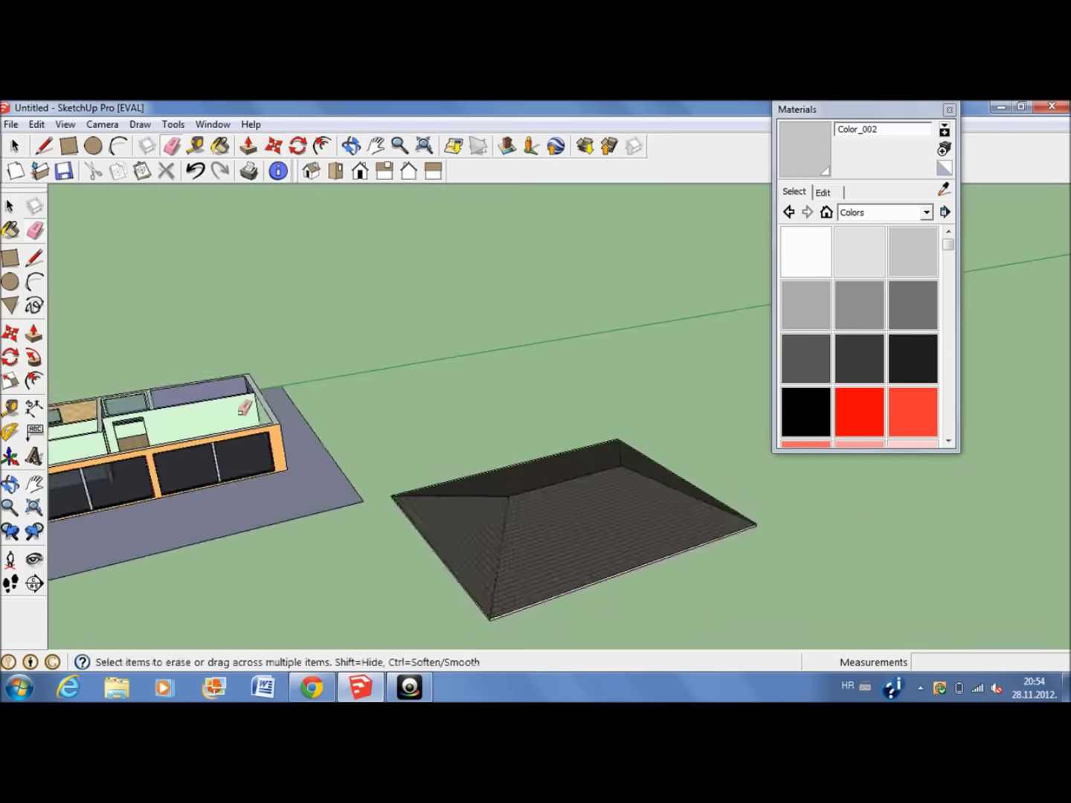
{"action": "scroll", "coordinate": [672, 446], "scroll_direction": "up", "scroll_amount": 4}
{"action": "scroll", "coordinate": [672, 446], "scroll_direction": "up", "scroll_amount": 3}
{"action": "scroll", "coordinate": [603, 438], "scroll_direction": "up", "scroll_amount": 3}
Draw a rectangle under the window as the sill outline.
{"action": "key", "text": "l"}
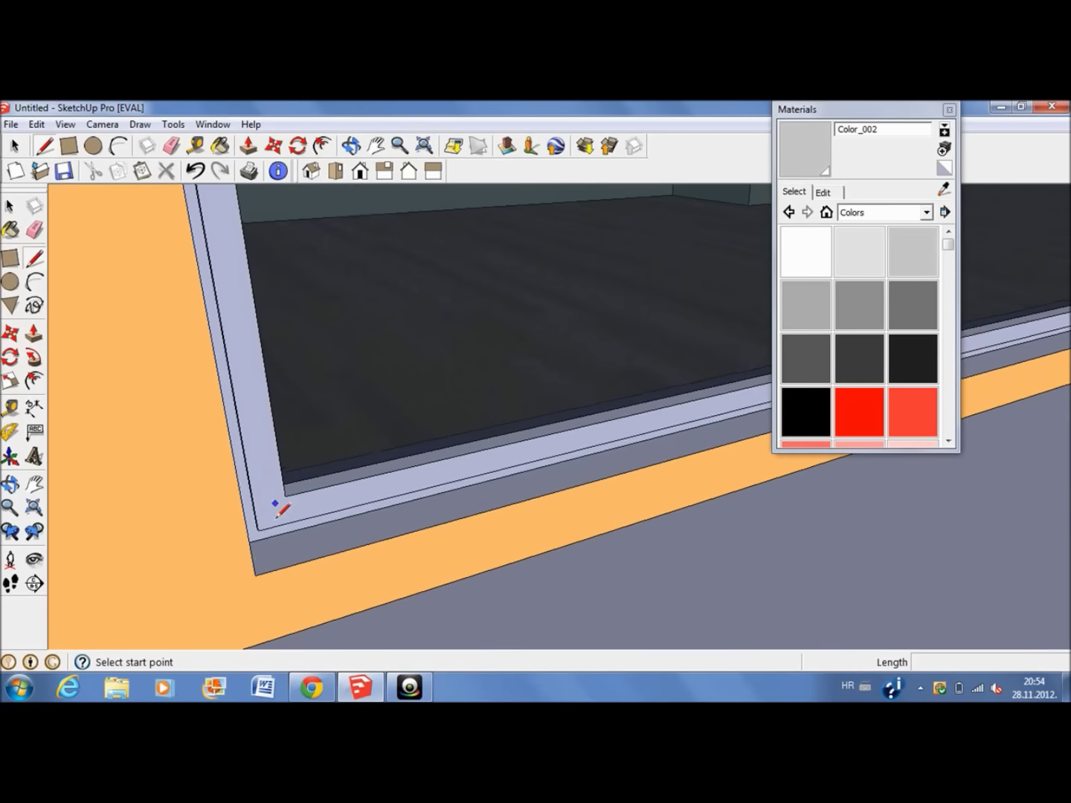
{"action": "left_click", "coordinate": [253, 576]}
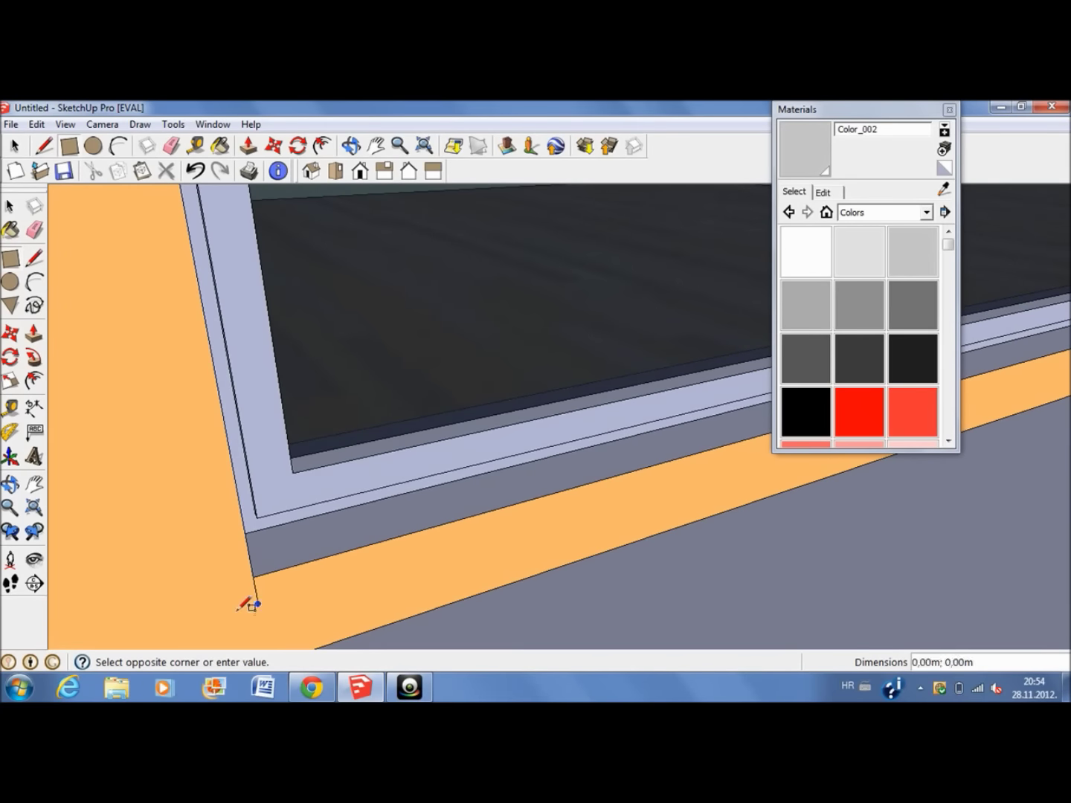
{"action": "left_click", "coordinate": [265, 605]}
{"action": "scroll", "coordinate": [265, 606], "scroll_direction": "down", "scroll_amount": 3}
{"action": "left_click", "coordinate": [536, 383]}
{"action": "right_click", "coordinate": [205, 362]}
{"action": "key", "text": "Escape"}
{"action": "scroll", "coordinate": [370, 424], "scroll_direction": "up", "scroll_amount": 2}
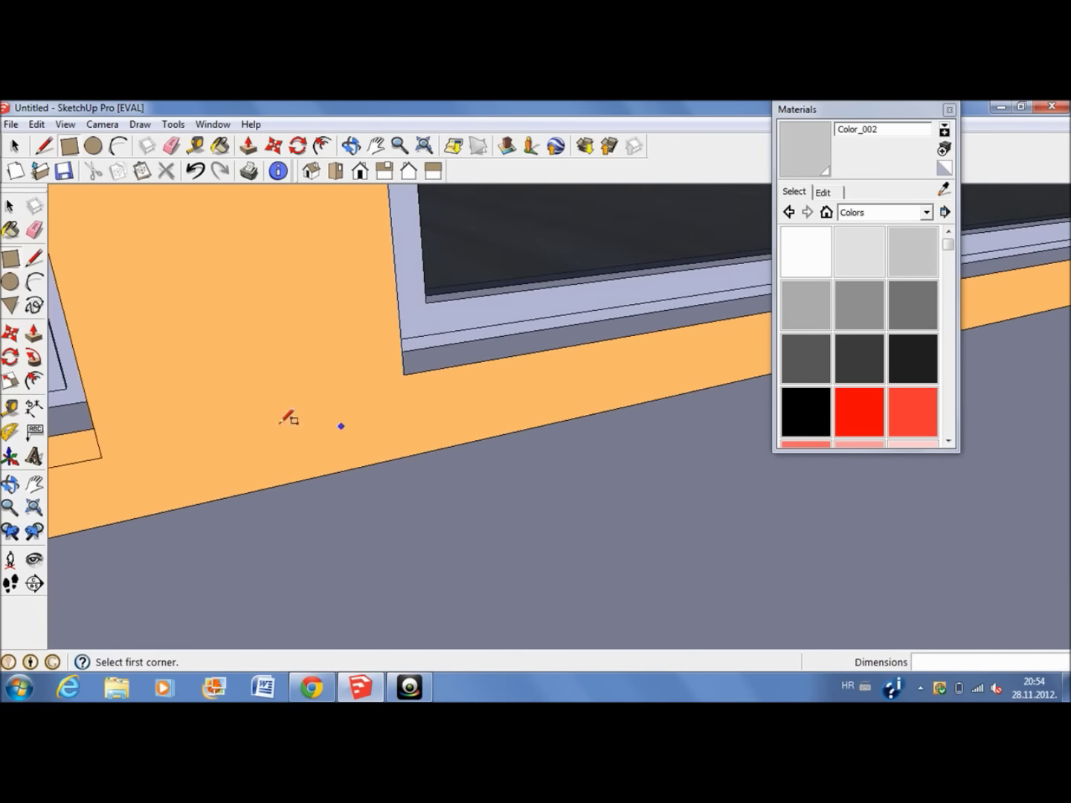
{"action": "left_click", "coordinate": [385, 376]}
{"action": "right_click", "coordinate": [457, 343]}
{"action": "key", "text": "Escape"}
Erase the unwanted part of the face and finish the sill rectangle.
{"action": "key", "text": "l"}
{"action": "left_click", "coordinate": [403, 374]}
{"action": "right_click", "coordinate": [474, 369]}
{"action": "left_click", "coordinate": [505, 375]}
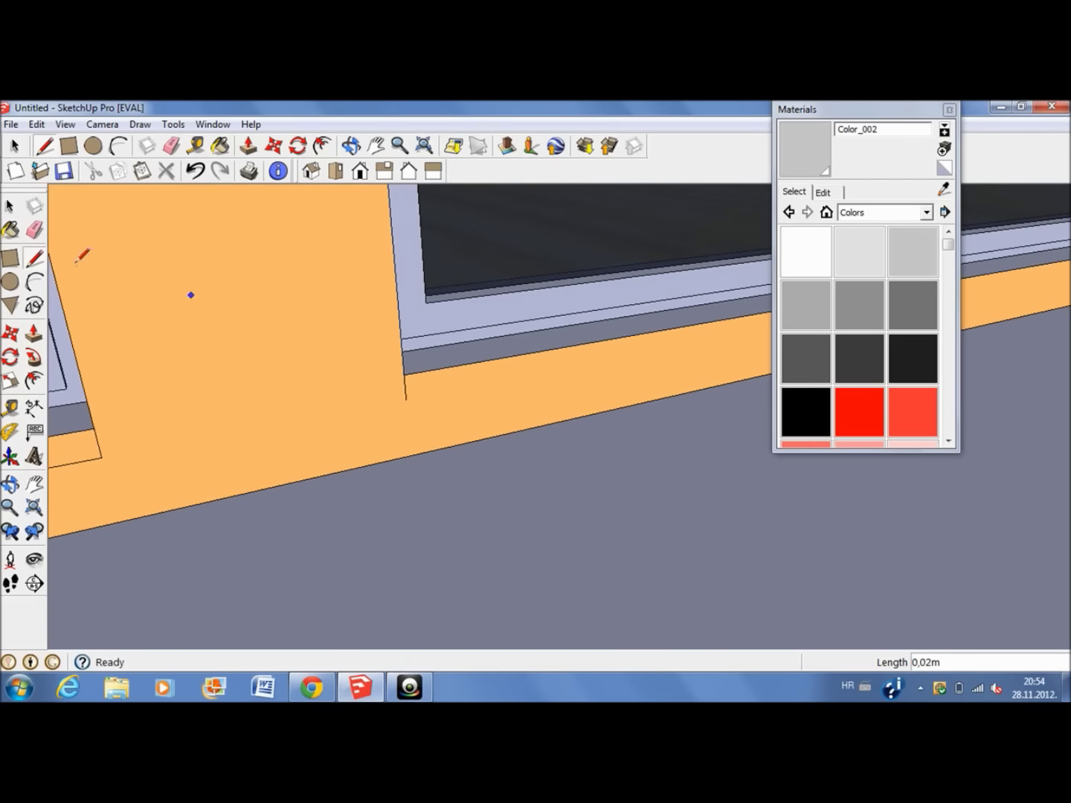
{"action": "scroll", "coordinate": [438, 512], "scroll_direction": "down", "scroll_amount": 3}
{"action": "scroll", "coordinate": [682, 376], "scroll_direction": "up", "scroll_amount": 3}
{"action": "left_click", "coordinate": [681, 376]}
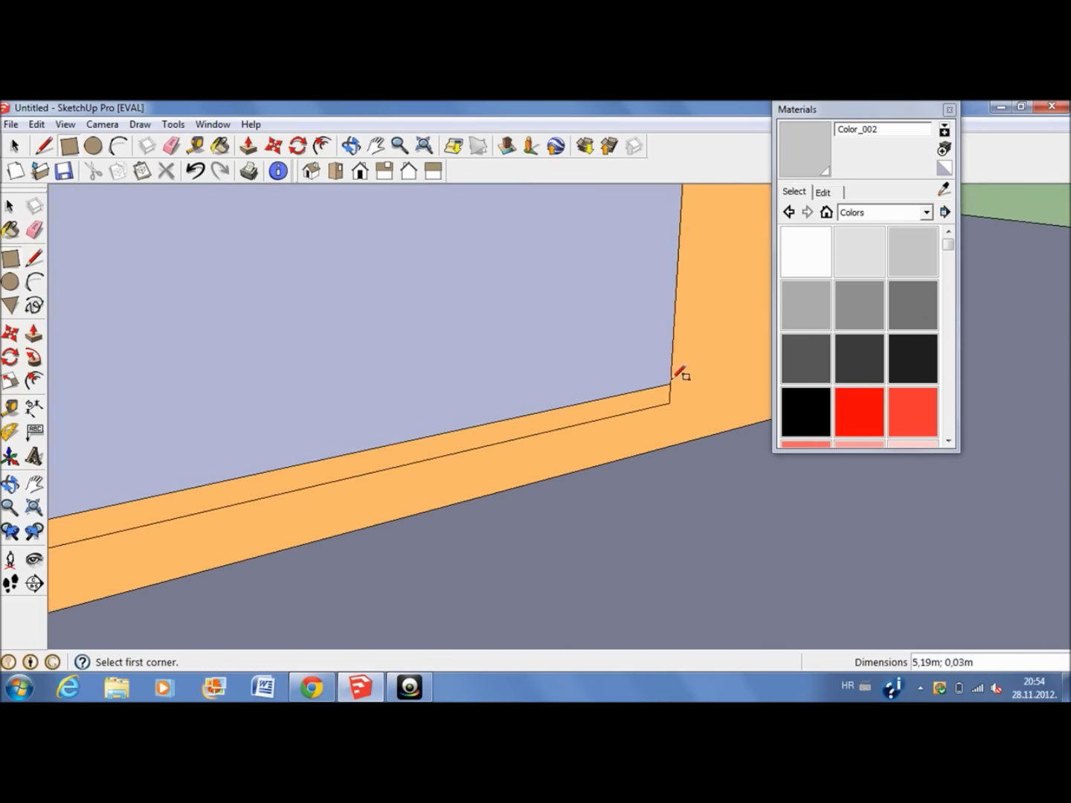
Push/Pull the sill face out into a thin strip.
{"action": "key", "text": "p"}
{"action": "left_click", "coordinate": [320, 504]}
{"action": "middle_click_drag", "start_coordinate": [320, 505], "coordinate": [132, 476]}
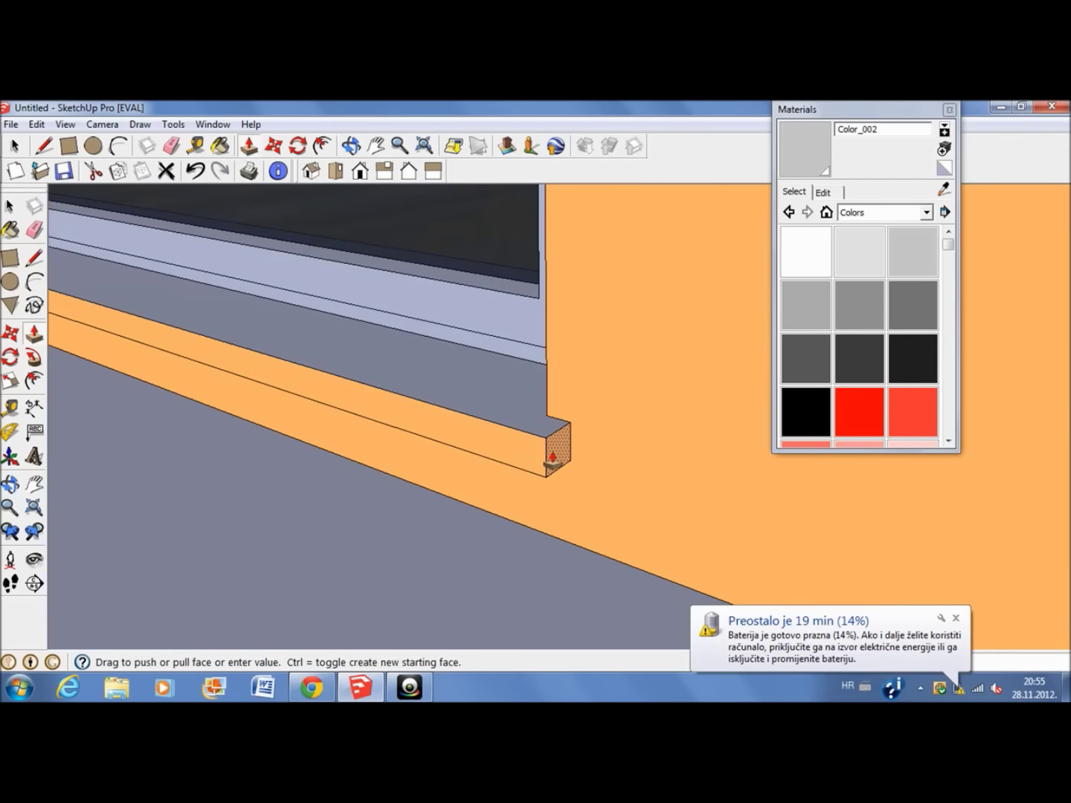
{"action": "left_click", "coordinate": [959, 622]}
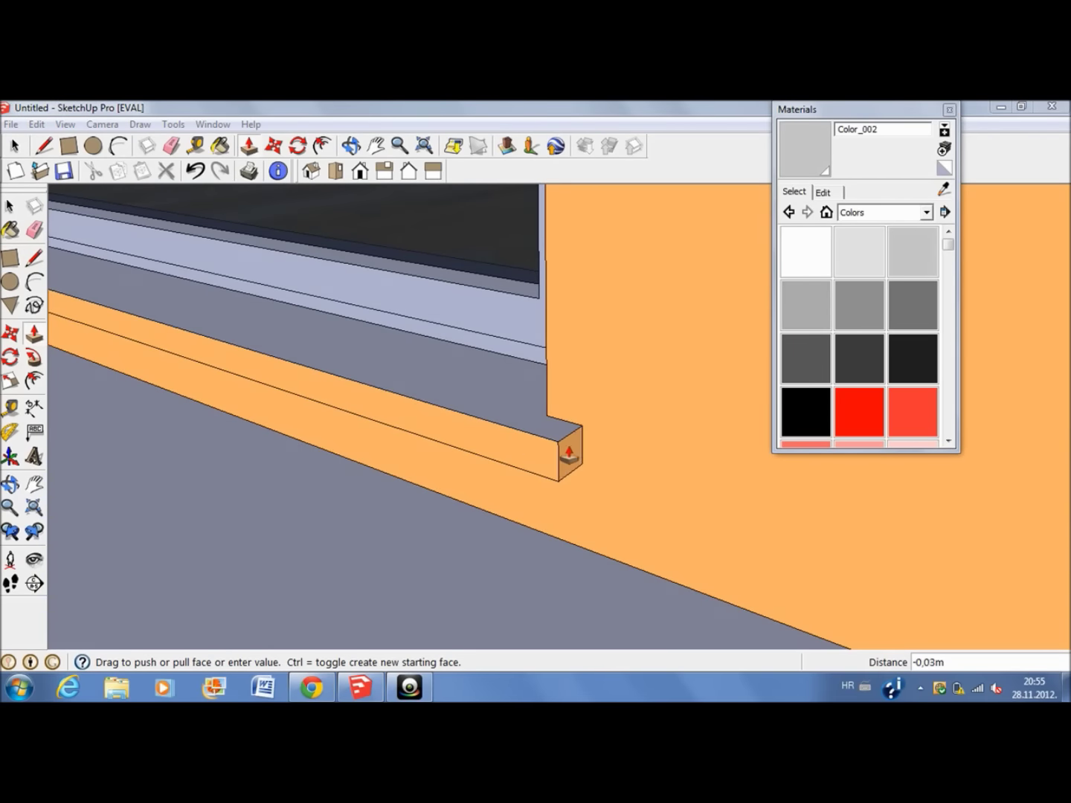
{"action": "middle_click_drag", "start_coordinate": [569, 452], "coordinate": [825, 111]}
{"action": "left_click", "coordinate": [825, 111]}
{"action": "mouse_move", "coordinate": [880, 264]}
{"action": "middle_mouse_down"}
{"action": "mouse_move", "coordinate": [420, 533]}
{"action": "mouse_move", "coordinate": [199, 521]}
{"action": "mouse_move", "coordinate": [521, 443]}
{"action": "mouse_move", "coordinate": [164, 487]}
{"action": "mouse_move", "coordinate": [283, 400]}
{"action": "mouse_move", "coordinate": [379, 453]}
{"action": "mouse_move", "coordinate": [756, 366]}
{"action": "mouse_move", "coordinate": [753, 376]}
{"action": "mouse_move", "coordinate": [647, 285]}
{"action": "mouse_move", "coordinate": [567, 535]}
{"action": "mouse_move", "coordinate": [662, 365]}
{"action": "middle_mouse_up"}
{"action": "left_click", "coordinate": [520, 442]}
Inspect the wall and sill faces through their context menus, then clear the selection.
{"action": "right_click", "coordinate": [283, 399]}
{"action": "right_click", "coordinate": [726, 419]}
{"action": "left_click", "coordinate": [688, 390]}
{"action": "right_click", "coordinate": [726, 418]}
{"action": "left_click", "coordinate": [752, 447]}
Begin push-pulling the orange sill strip beneath the window.
{"action": "key", "text": "l"}
{"action": "mouse_move", "coordinate": [751, 454]}
{"action": "middle_mouse_down"}
{"action": "mouse_move", "coordinate": [479, 573]}
{"action": "mouse_move", "coordinate": [85, 243]}
{"action": "middle_mouse_up"}
{"action": "mouse_move", "coordinate": [732, 492]}
{"action": "middle_mouse_down"}
{"action": "mouse_move", "coordinate": [386, 566]}
{"action": "mouse_move", "coordinate": [348, 604]}
{"action": "middle_mouse_up"}
{"action": "key", "text": "p"}
{"action": "left_click", "coordinate": [348, 604]}
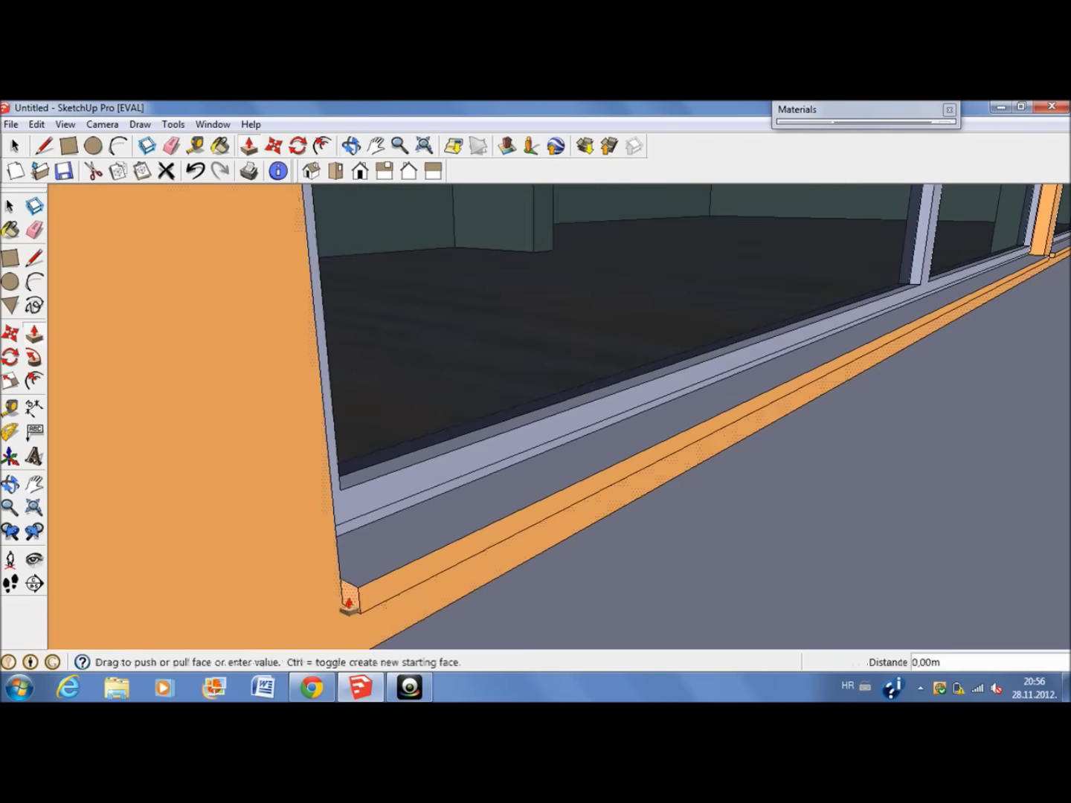
{"action": "scroll", "coordinate": [506, 453], "scroll_direction": "down", "scroll_amount": 5}
{"action": "scroll", "coordinate": [412, 351], "scroll_direction": "up", "scroll_amount": 5}
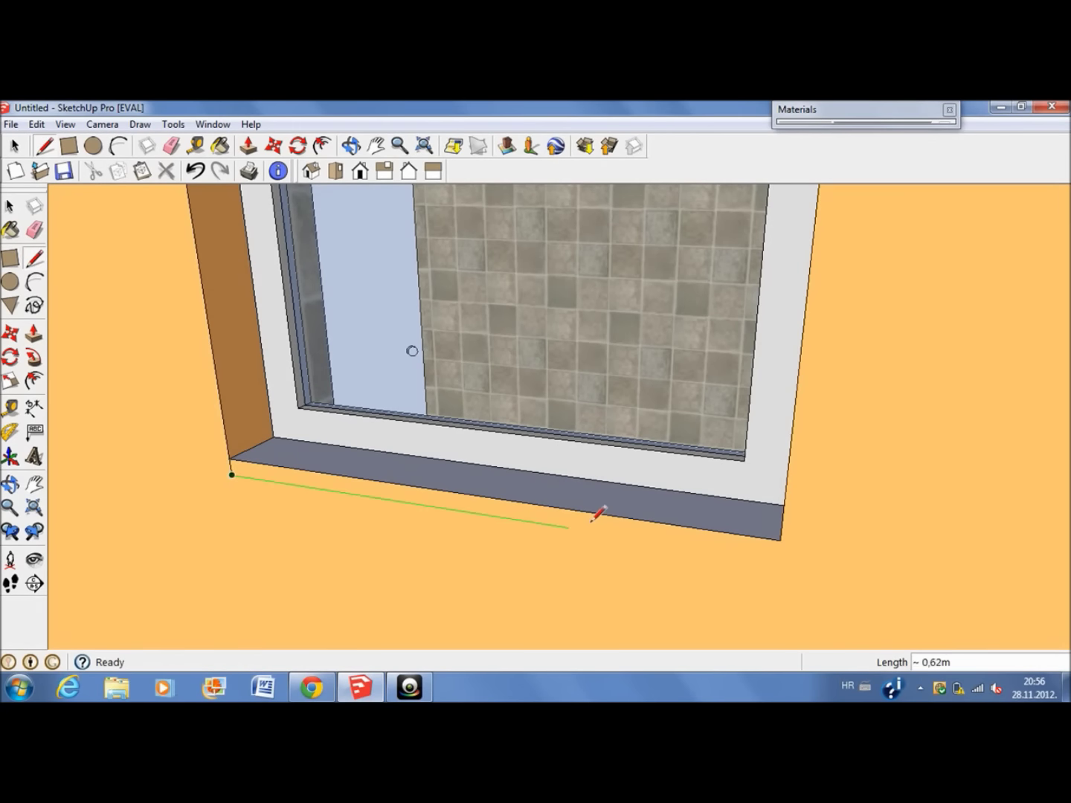
Draw the sill rectangle under the window and push it 0.03 m thick.
{"action": "left_click", "coordinate": [781, 540]}
{"action": "scroll", "coordinate": [781, 539], "scroll_direction": "up", "scroll_amount": 5}
{"action": "scroll", "coordinate": [104, 324], "scroll_direction": "down", "scroll_amount": 5}
{"action": "key", "text": "p"}
{"action": "left_click", "coordinate": [129, 479]}
{"action": "mouse_move", "coordinate": [130, 480]}
{"action": "middle_mouse_down"}
{"action": "mouse_move", "coordinate": [672, 592]}
{"action": "mouse_move", "coordinate": [521, 514]}
{"action": "mouse_move", "coordinate": [221, 473]}
{"action": "middle_mouse_up"}
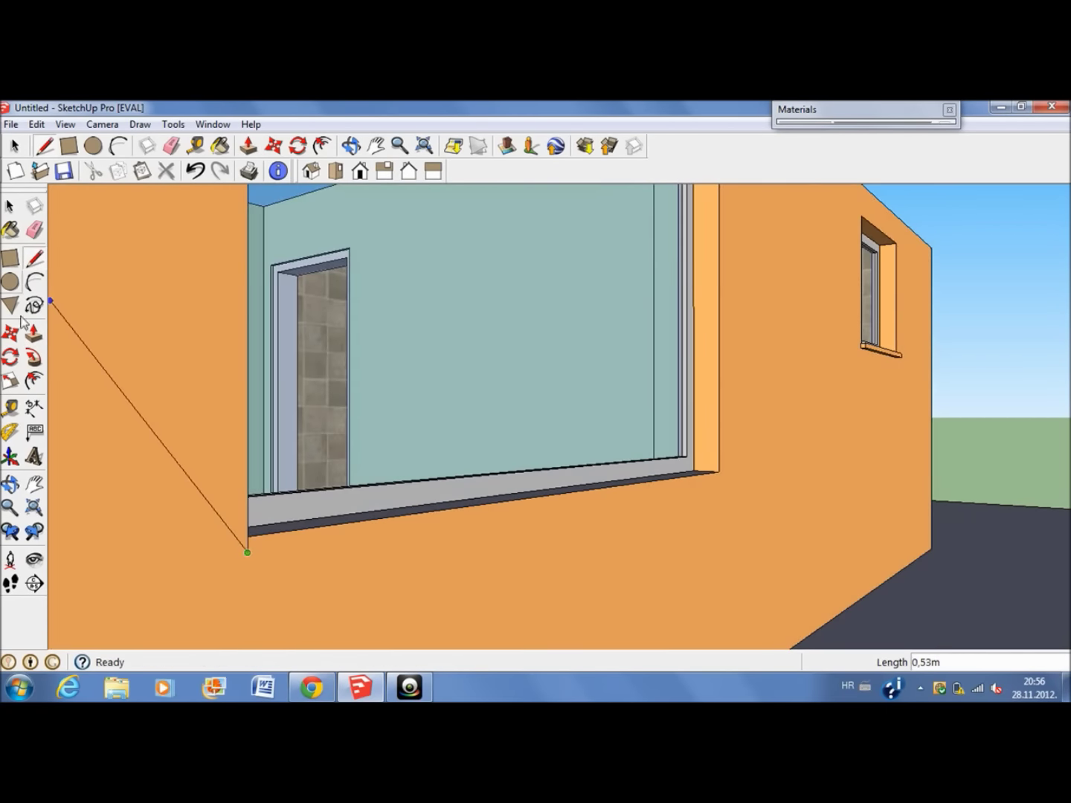
{"action": "middle_click_drag", "start_coordinate": [736, 471], "coordinate": [241, 464]}
{"action": "right_click", "coordinate": [241, 464]}
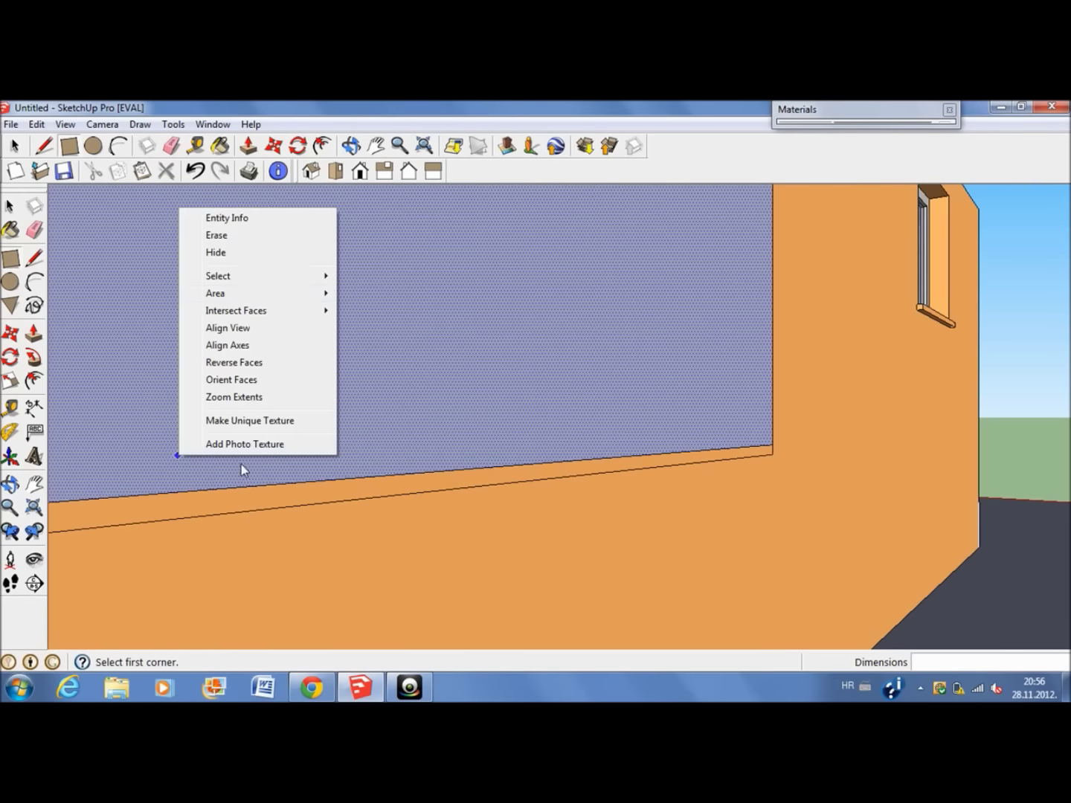
{"action": "key", "text": "Escape"}
{"action": "left_click", "coordinate": [169, 521]}
Extend the sill's end faces outward past both sides of the window opening.
{"action": "middle_click_drag", "start_coordinate": [169, 520], "coordinate": [349, 521]}
{"action": "left_click", "coordinate": [364, 538]}
{"action": "left_click", "coordinate": [682, 509]}
{"action": "scroll", "coordinate": [256, 531], "scroll_direction": "up", "scroll_amount": 5}
{"action": "scroll", "coordinate": [255, 531], "scroll_direction": "up", "scroll_amount": 1}
{"action": "left_click", "coordinate": [209, 479]}
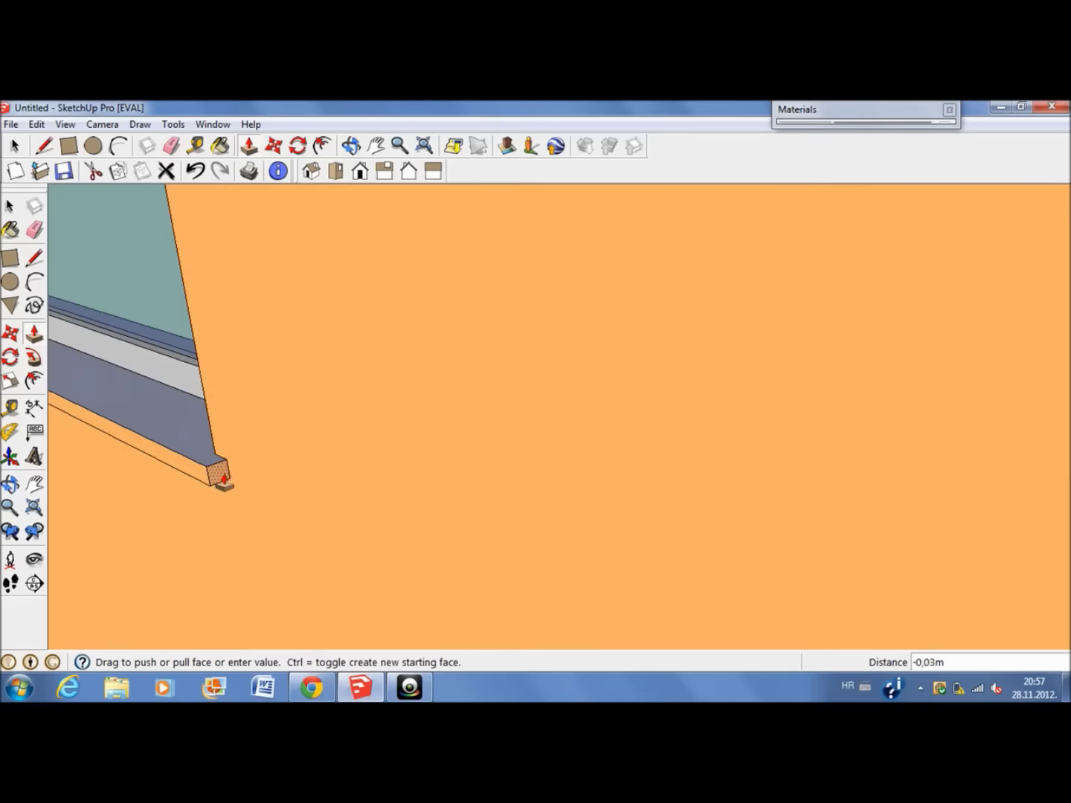
{"action": "left_click", "coordinate": [223, 479]}
{"action": "scroll", "coordinate": [801, 412], "scroll_direction": "down", "scroll_amount": 5}
{"action": "scroll", "coordinate": [436, 435], "scroll_direction": "down", "scroll_amount": 4}
{"action": "scroll", "coordinate": [435, 435], "scroll_direction": "up", "scroll_amount": 8}
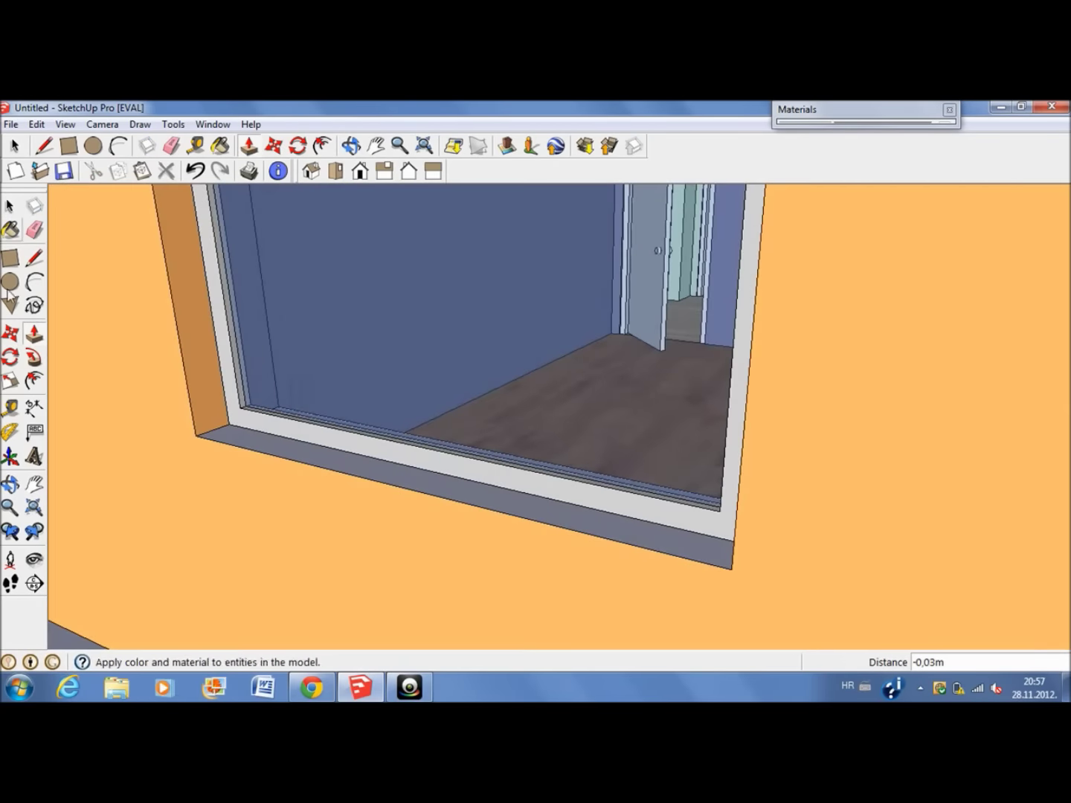
Draw a thin strip under the sill and extrude it 0.03 m from the wall.
{"action": "left_click", "coordinate": [197, 436]}
{"action": "scroll", "coordinate": [198, 439], "scroll_direction": "up", "scroll_amount": 2}
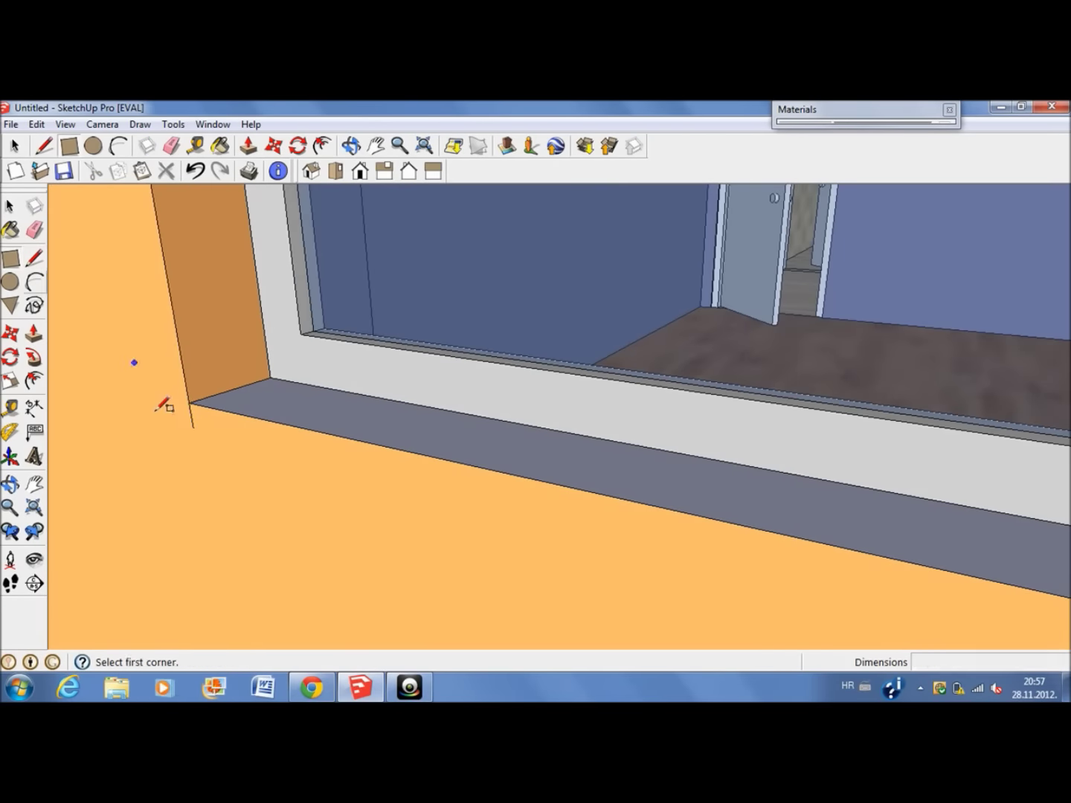
{"action": "left_click", "coordinate": [191, 404]}
{"action": "scroll", "coordinate": [84, 365], "scroll_direction": "down", "scroll_amount": 3}
{"action": "left_click", "coordinate": [789, 512]}
{"action": "scroll", "coordinate": [292, 335], "scroll_direction": "up", "scroll_amount": 3}
{"action": "left_click", "coordinate": [33, 334]}
{"action": "left_click", "coordinate": [161, 431]}
Extend both ends of the thin strip by 0.03 m.
{"action": "scroll", "coordinate": [257, 468], "scroll_direction": "up", "scroll_amount": 2}
{"action": "left_click", "coordinate": [684, 535]}
{"action": "mouse_move", "coordinate": [688, 535]}
{"action": "middle_mouse_down"}
{"action": "mouse_move", "coordinate": [760, 505]}
{"action": "mouse_move", "coordinate": [469, 573]}
{"action": "middle_mouse_up"}
{"action": "left_click", "coordinate": [439, 550]}
{"action": "left_click", "coordinate": [419, 405]}
{"action": "scroll", "coordinate": [521, 224], "scroll_direction": "down", "scroll_amount": 3}
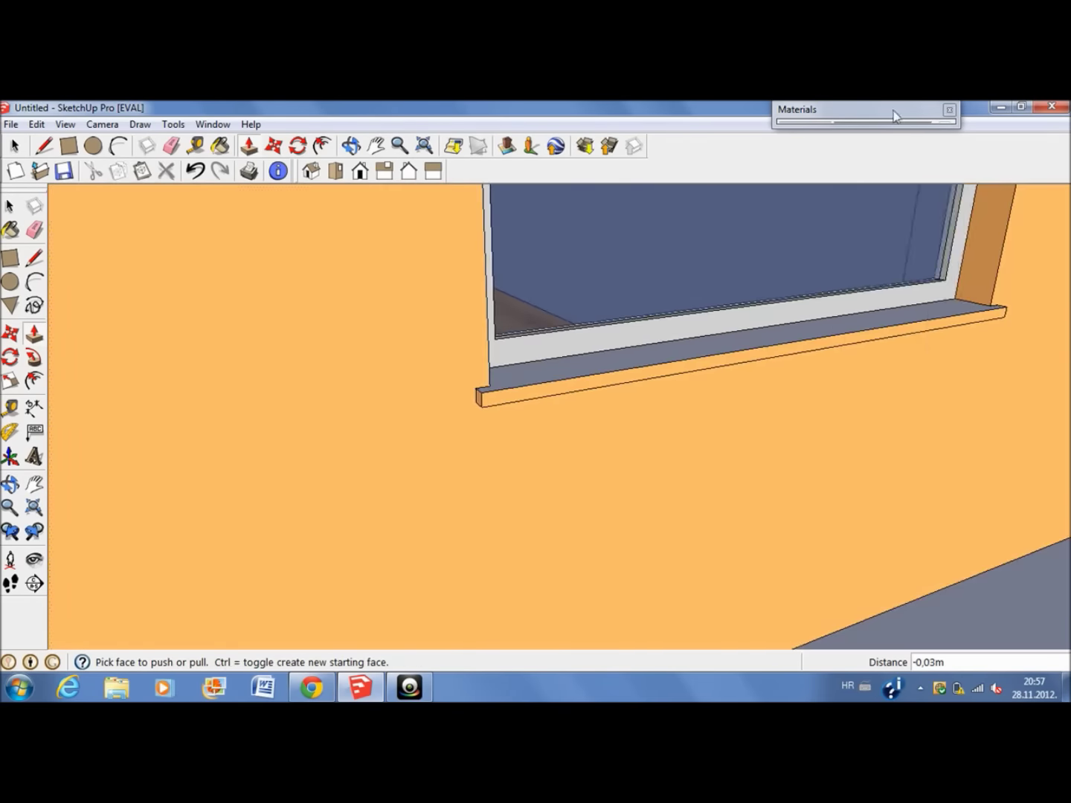
Browse the Materials panel to the Tile collection.
{"action": "left_click", "coordinate": [818, 110]}
{"action": "left_click", "coordinate": [885, 212]}
{"action": "left_click", "coordinate": [875, 368]}
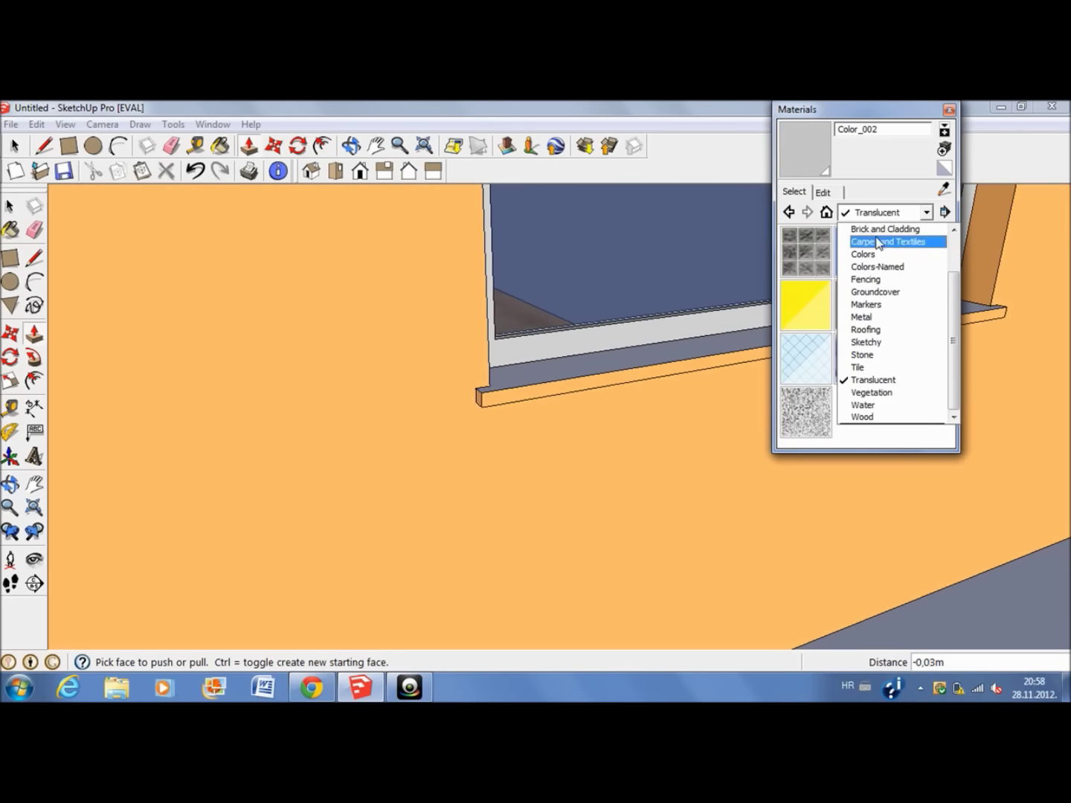
Paint both new window sills with the grey marble stone material.
{"action": "left_click", "coordinate": [906, 344]}
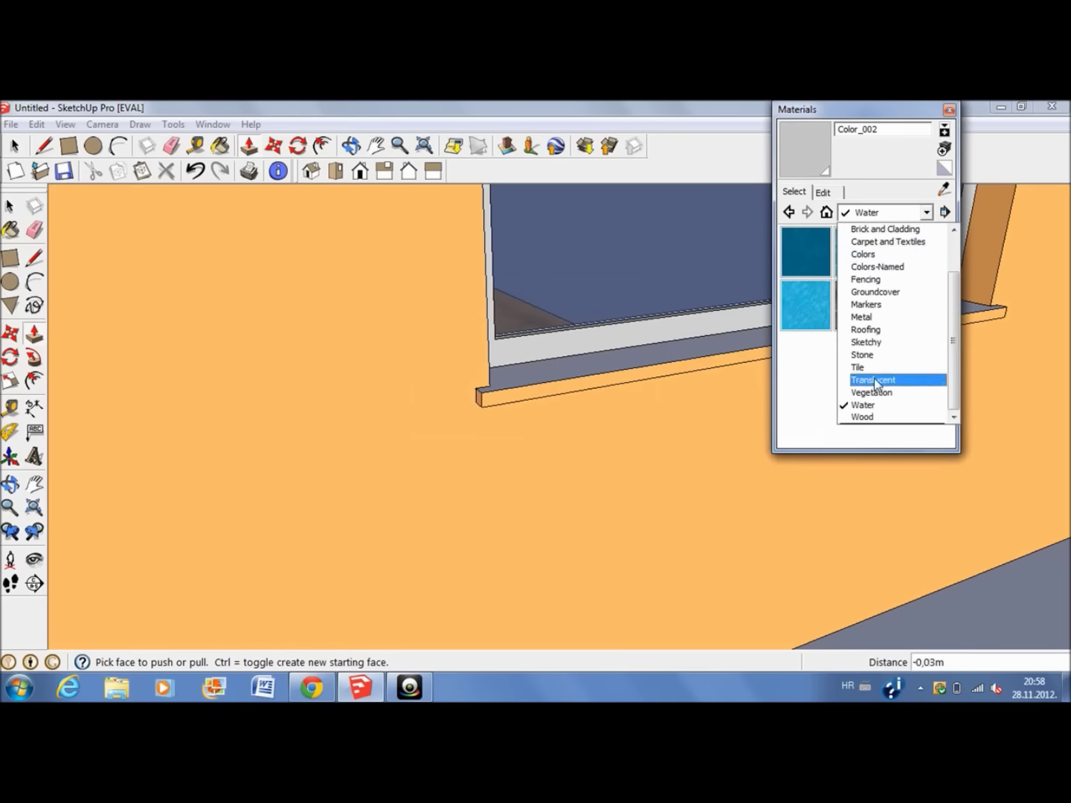
{"action": "left_click", "coordinate": [840, 312]}
{"action": "left_click", "coordinate": [536, 383]}
{"action": "mouse_move", "coordinate": [476, 438]}
{"action": "middle_mouse_down"}
{"action": "mouse_move", "coordinate": [570, 465]}
{"action": "mouse_move", "coordinate": [640, 634]}
{"action": "mouse_move", "coordinate": [613, 532]}
{"action": "middle_mouse_up"}
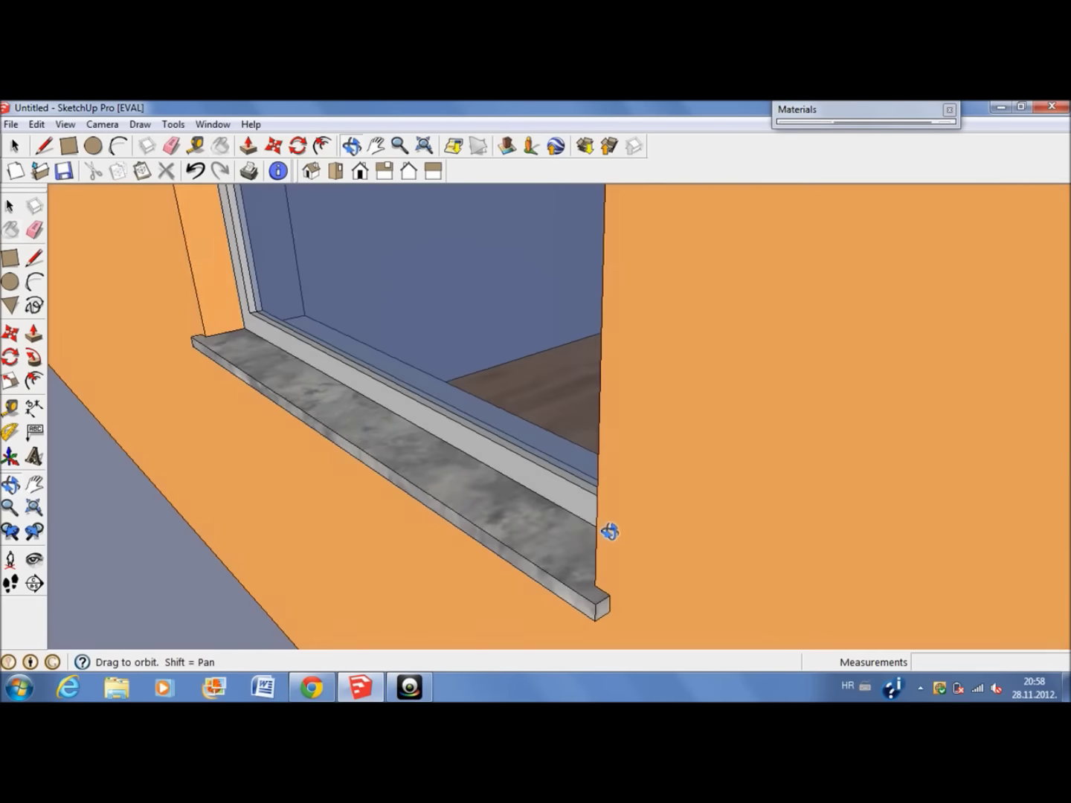
{"action": "scroll", "coordinate": [979, 405], "scroll_direction": "down", "scroll_amount": 5}
{"action": "scroll", "coordinate": [688, 428], "scroll_direction": "up", "scroll_amount": 10}
{"action": "left_click", "coordinate": [688, 427]}
Orbit along the wall to check the sills all share the marble texture.
{"action": "mouse_move", "coordinate": [934, 510]}
{"action": "middle_mouse_down"}
{"action": "mouse_move", "coordinate": [884, 446]}
{"action": "mouse_move", "coordinate": [1002, 464]}
{"action": "mouse_move", "coordinate": [682, 537]}
{"action": "middle_mouse_up"}
{"action": "scroll", "coordinate": [497, 569], "scroll_direction": "up", "scroll_amount": 3}
{"action": "scroll", "coordinate": [349, 510], "scroll_direction": "up", "scroll_amount": 5}
{"action": "mouse_move", "coordinate": [349, 509]}
{"action": "middle_mouse_down"}
{"action": "mouse_move", "coordinate": [688, 565]}
{"action": "mouse_move", "coordinate": [466, 332]}
{"action": "mouse_move", "coordinate": [617, 411]}
{"action": "mouse_move", "coordinate": [536, 354]}
{"action": "mouse_move", "coordinate": [748, 401]}
{"action": "mouse_move", "coordinate": [652, 437]}
{"action": "middle_mouse_up"}
{"action": "key", "text": "b"}
{"action": "scroll", "coordinate": [978, 340], "scroll_direction": "down", "scroll_amount": 5}
{"action": "scroll", "coordinate": [754, 360], "scroll_direction": "down", "scroll_amount": 3}
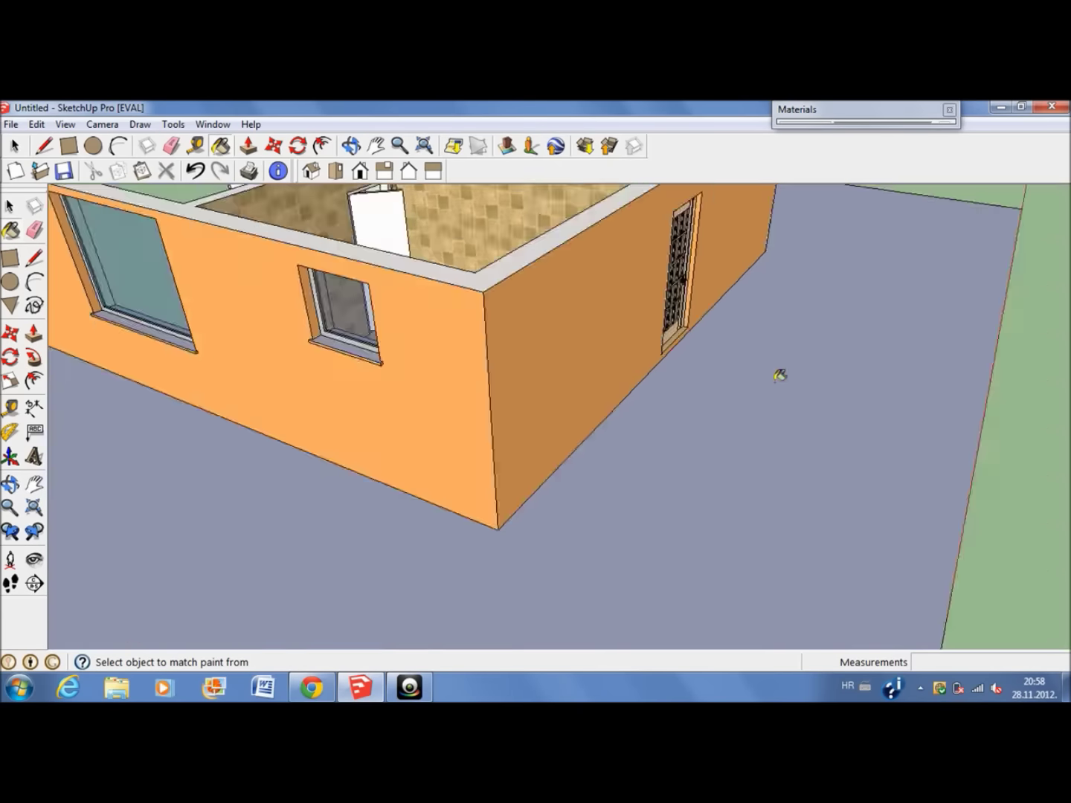
{"action": "scroll", "coordinate": [287, 414], "scroll_direction": "up", "scroll_amount": 4}
{"action": "scroll", "coordinate": [528, 510], "scroll_direction": "up", "scroll_amount": 4}
{"action": "mouse_move", "coordinate": [528, 511]}
{"action": "middle_mouse_down"}
{"action": "mouse_move", "coordinate": [804, 573]}
{"action": "mouse_move", "coordinate": [717, 502]}
{"action": "mouse_move", "coordinate": [887, 497]}
{"action": "mouse_move", "coordinate": [1016, 402]}
{"action": "middle_mouse_up"}
{"action": "scroll", "coordinate": [548, 570], "scroll_direction": "down", "scroll_amount": 5}
{"action": "scroll", "coordinate": [506, 492], "scroll_direction": "up", "scroll_amount": 4}
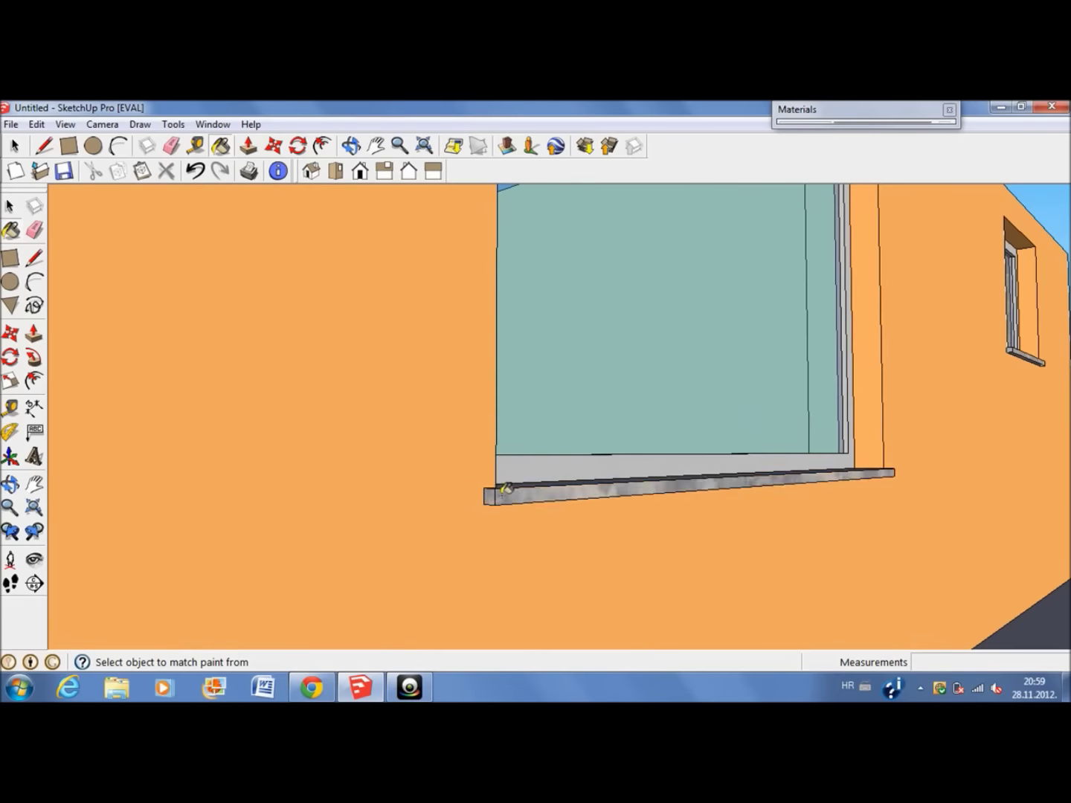
{"action": "scroll", "coordinate": [481, 393], "scroll_direction": "up", "scroll_amount": 4}
{"action": "mouse_move", "coordinate": [481, 394]}
{"action": "middle_mouse_down"}
{"action": "mouse_move", "coordinate": [552, 517]}
{"action": "mouse_move", "coordinate": [371, 402]}
{"action": "middle_mouse_up"}
{"action": "scroll", "coordinate": [371, 402], "scroll_direction": "up", "scroll_amount": 4}
{"action": "scroll", "coordinate": [646, 342], "scroll_direction": "down", "scroll_amount": 5}
{"action": "scroll", "coordinate": [319, 468], "scroll_direction": "up", "scroll_amount": 5}
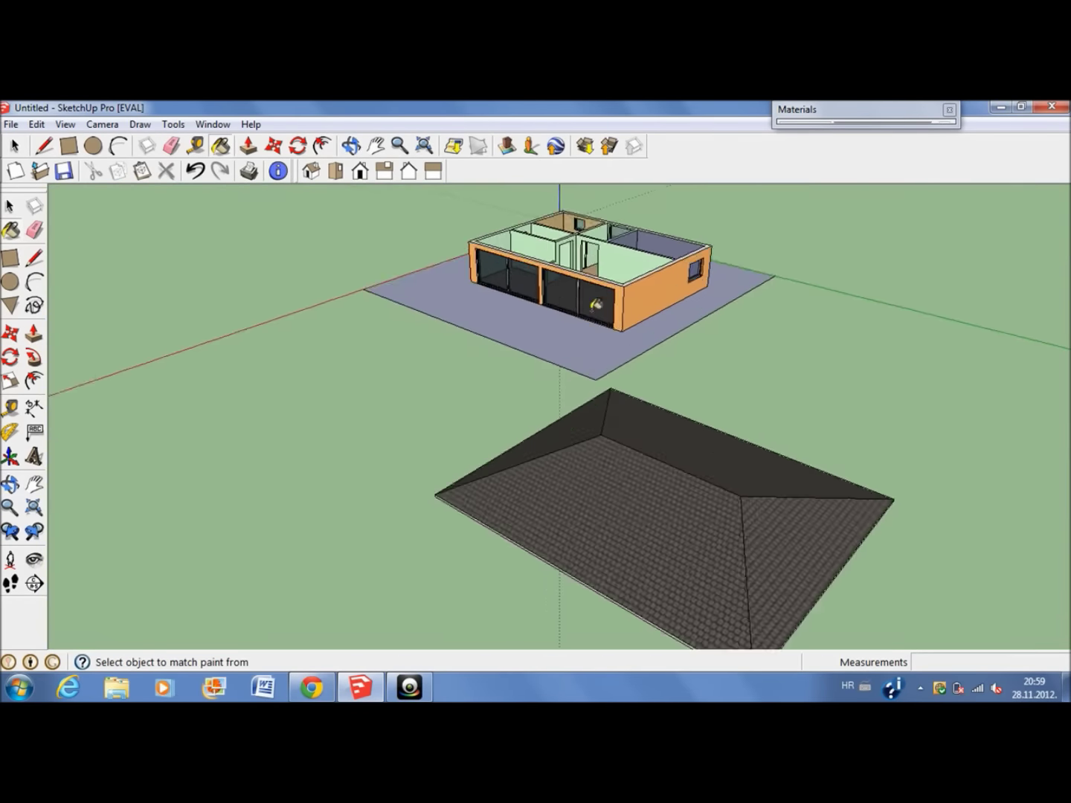